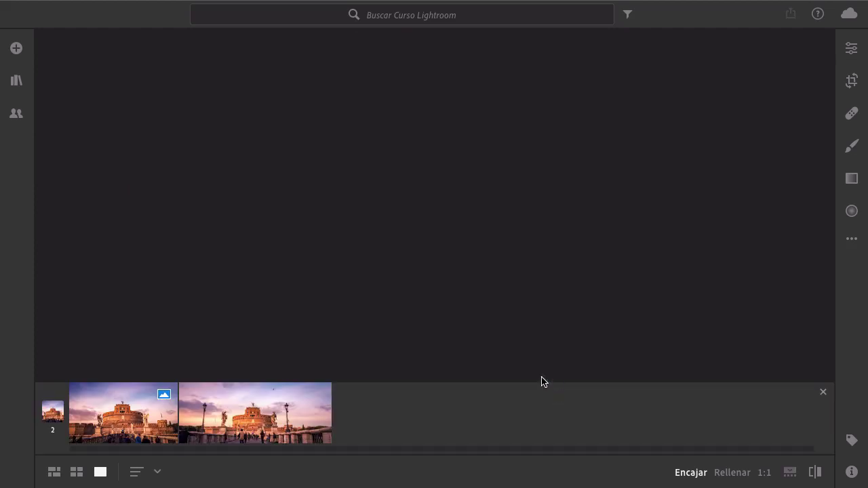
Open the wide castle photo, compare it with its unedited original, and examine its colour adjustments in the edit settings
{"action": "left_click", "coordinate": [242, 431]}
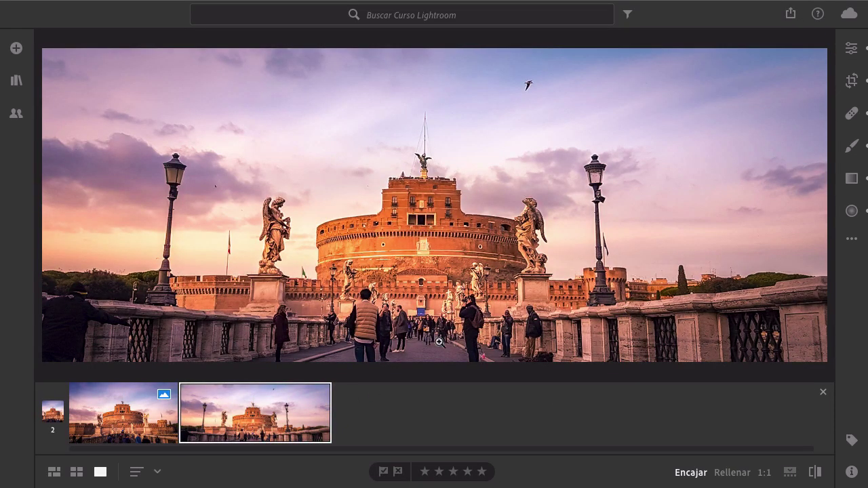
{"action": "left_click", "coordinate": [814, 473]}
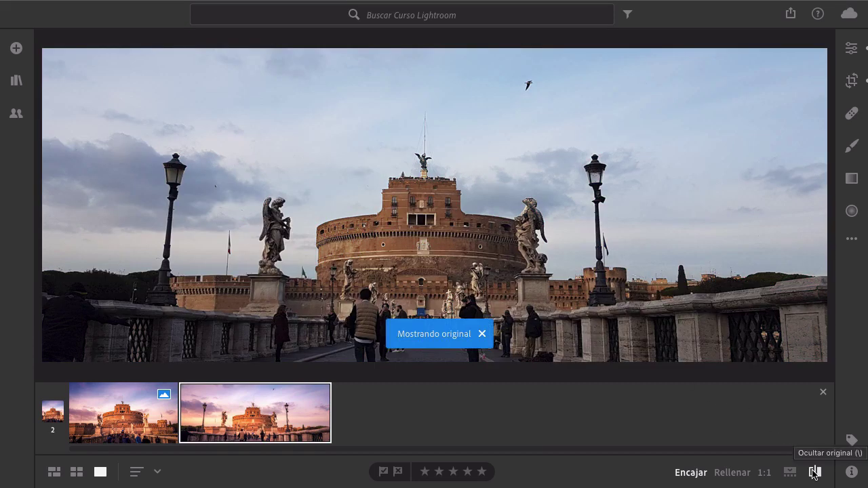
{"action": "left_click", "coordinate": [814, 473]}
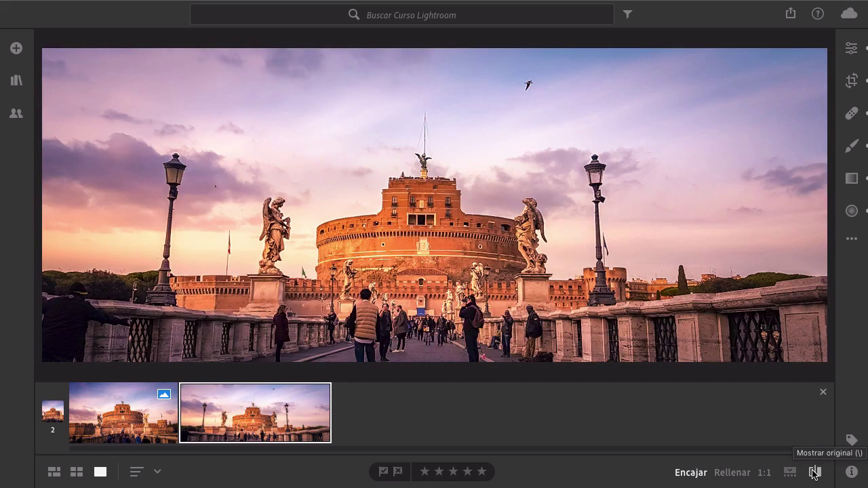
{"action": "left_click", "coordinate": [852, 49]}
{"action": "scroll", "coordinate": [712, 287], "scroll_direction": "down", "scroll_amount": 2}
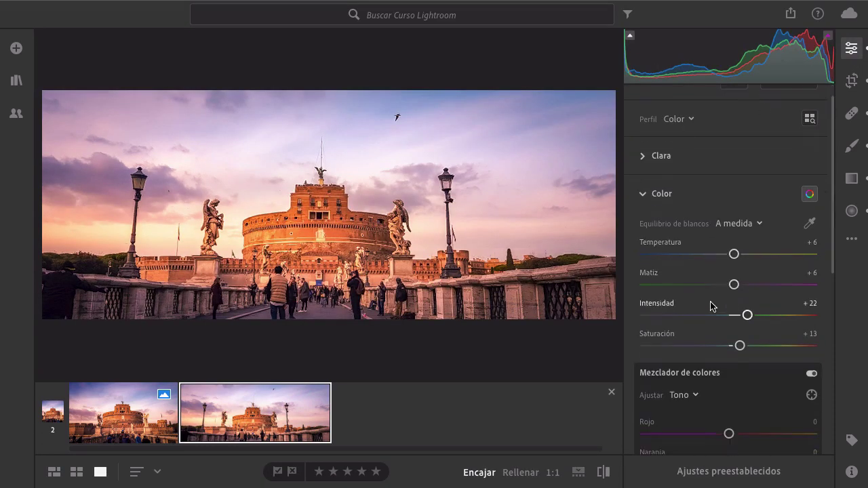
{"action": "scroll", "coordinate": [683, 328], "scroll_direction": "down", "scroll_amount": 3}
{"action": "scroll", "coordinate": [684, 326], "scroll_direction": "up", "scroll_amount": 3}
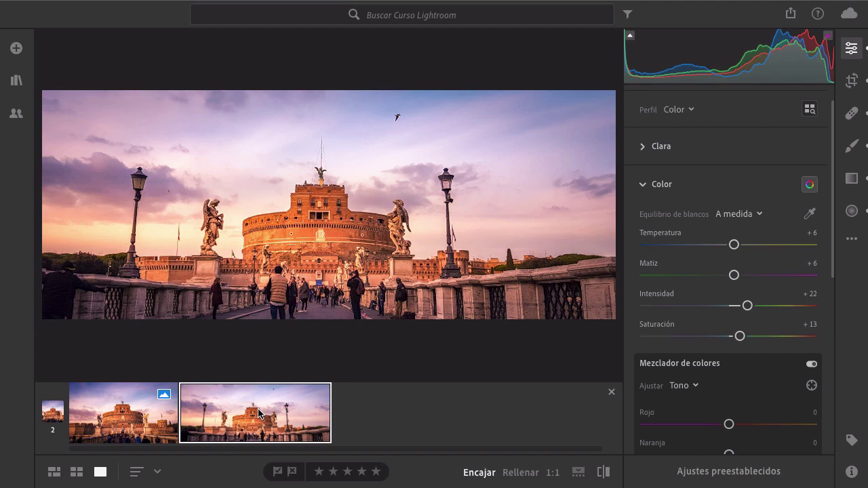
Send the wide castle photo to Photoshop for editing, keeping its embedded colour profile
{"action": "right_click", "coordinate": [243, 403]}
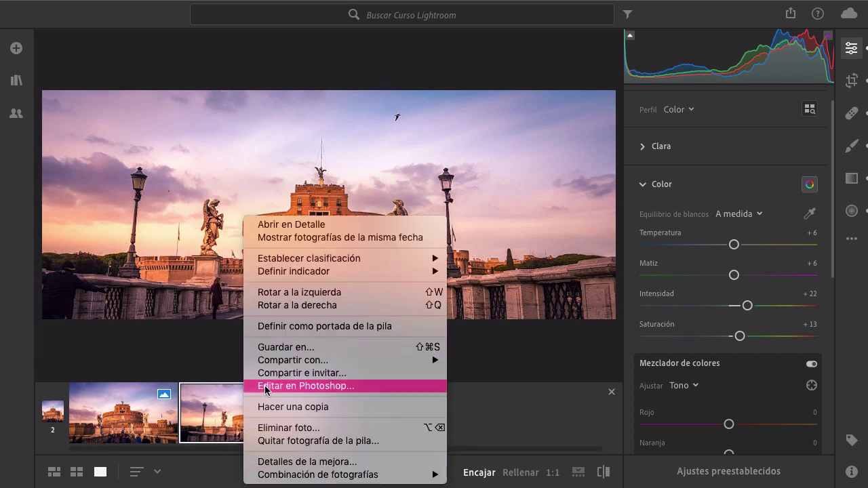
{"action": "left_click", "coordinate": [265, 387]}
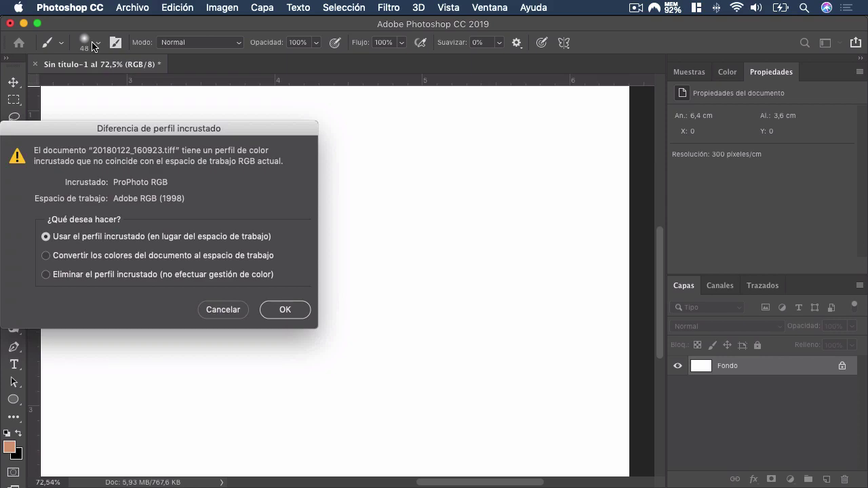
{"action": "key", "text": "Return"}
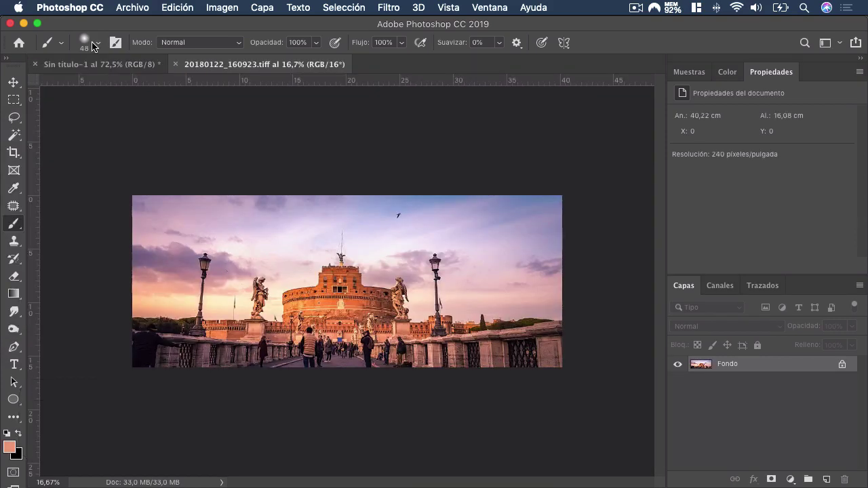
Lasso loosely around the large angel statue beside the Italian flag, unlock the background layer and copy the selection to a new layer
{"action": "key", "text": "super+0"}
{"action": "scroll", "coordinate": [205, 335], "scroll_direction": "up", "scroll_amount": 5}
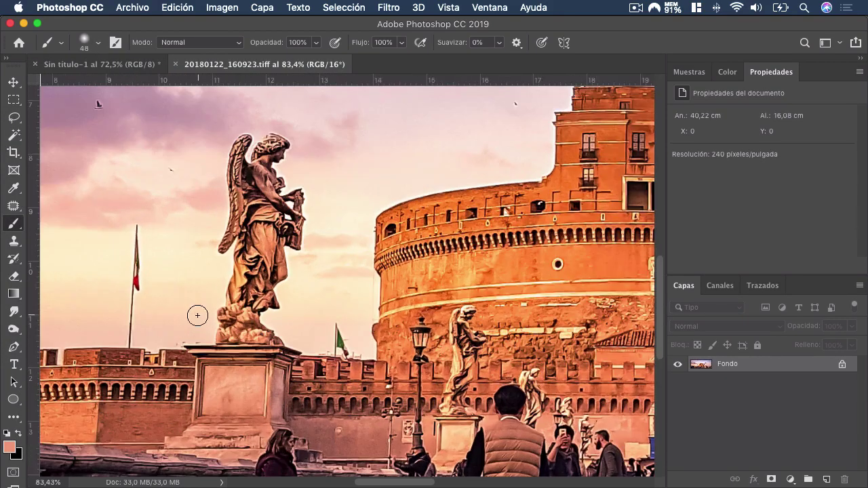
{"action": "key", "text": "l"}
{"action": "mouse_move", "coordinate": [235, 117]}
{"action": "left_mouse_down"}
{"action": "mouse_move", "coordinate": [216, 153]}
{"action": "mouse_move", "coordinate": [222, 224]}
{"action": "mouse_move", "coordinate": [212, 249]}
{"action": "mouse_move", "coordinate": [222, 270]}
{"action": "mouse_move", "coordinate": [205, 327]}
{"action": "mouse_move", "coordinate": [222, 347]}
{"action": "mouse_move", "coordinate": [293, 351]}
{"action": "mouse_move", "coordinate": [302, 345]}
{"action": "mouse_move", "coordinate": [302, 294]}
{"action": "mouse_move", "coordinate": [328, 246]}
{"action": "mouse_move", "coordinate": [337, 201]}
{"action": "mouse_move", "coordinate": [327, 170]}
{"action": "mouse_move", "coordinate": [311, 159]}
{"action": "mouse_move", "coordinate": [297, 100]}
{"action": "mouse_move", "coordinate": [234, 118]}
{"action": "left_mouse_up"}
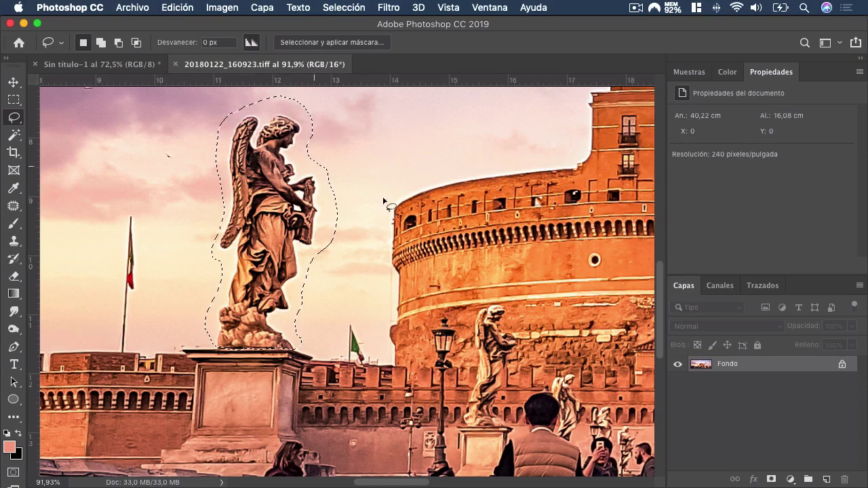
{"action": "left_click", "coordinate": [842, 364]}
{"action": "key", "text": "super+j"}
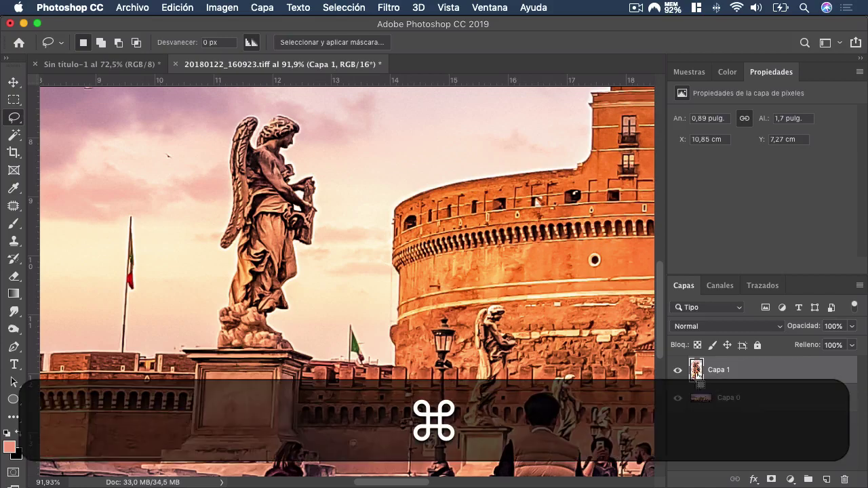
Reload the statue's outline as a selection, hide its layer, and remove the statue from Capa 0 with a content-aware fill at 100% opacity
{"action": "left_click", "coordinate": [696, 369], "text": "super"}
{"action": "left_click", "coordinate": [677, 371]}
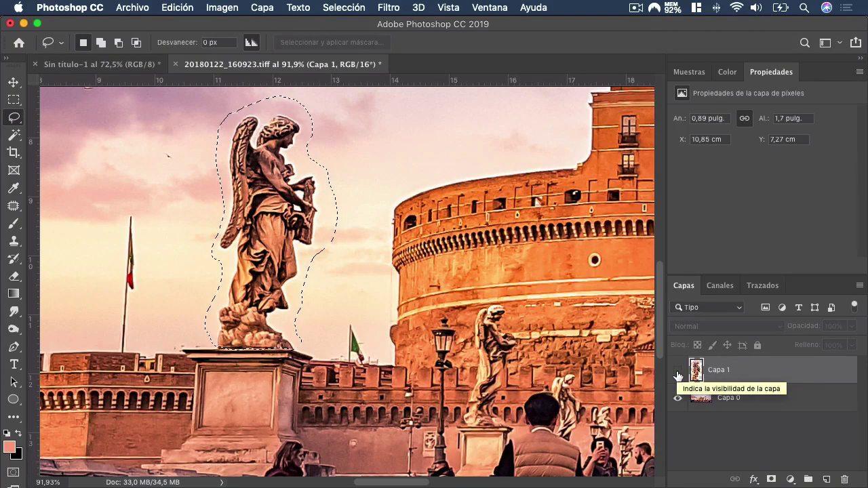
{"action": "left_click", "coordinate": [726, 399]}
{"action": "key", "text": "shift+F5"}
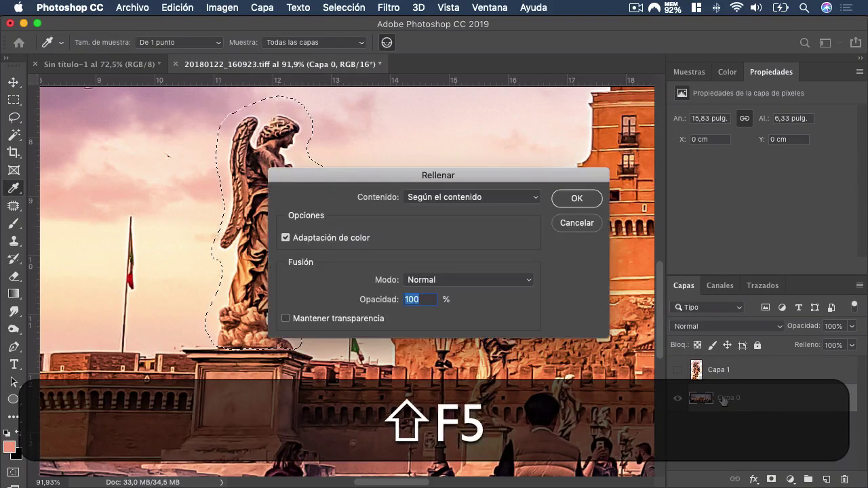
{"action": "left_click", "coordinate": [576, 197]}
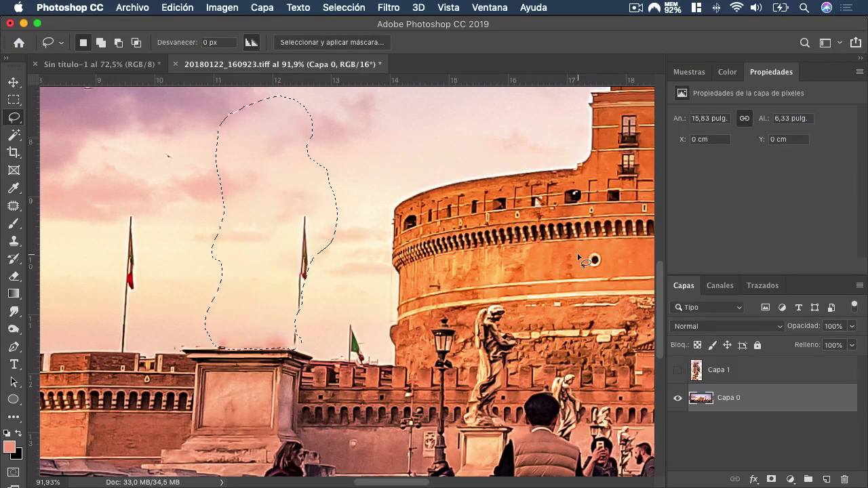
{"action": "key", "text": "super+d"}
Patch the duplicated flagpole above the pedestal with clean sky and clear the selection
{"action": "key", "text": "j"}
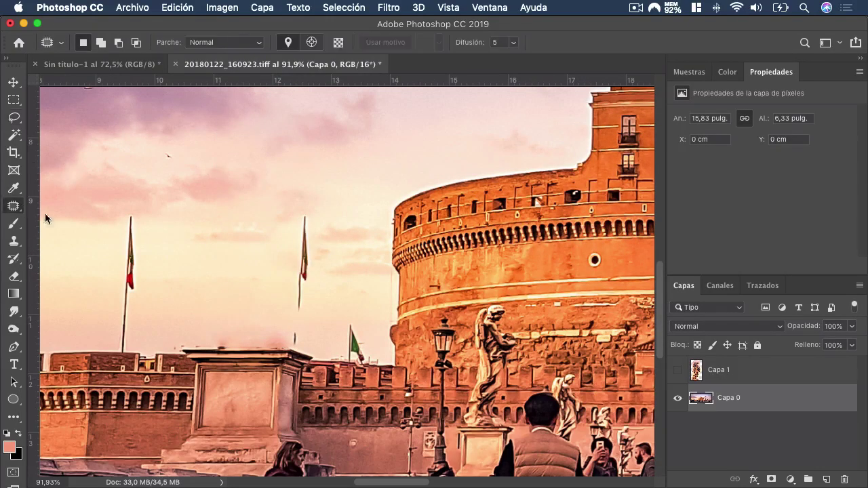
{"action": "left_click_drag", "start_coordinate": [304, 208], "coordinate": [293, 281]}
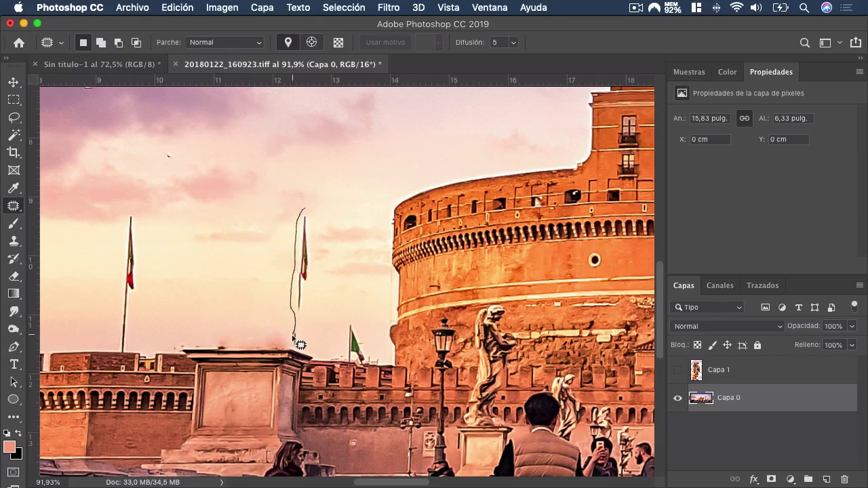
{"action": "mouse_move", "coordinate": [293, 338]}
{"action": "left_mouse_down"}
{"action": "mouse_move", "coordinate": [296, 346]}
{"action": "mouse_move", "coordinate": [310, 219]}
{"action": "mouse_move", "coordinate": [310, 240]}
{"action": "mouse_move", "coordinate": [281, 219]}
{"action": "left_mouse_up"}
{"action": "key", "text": "super+d"}
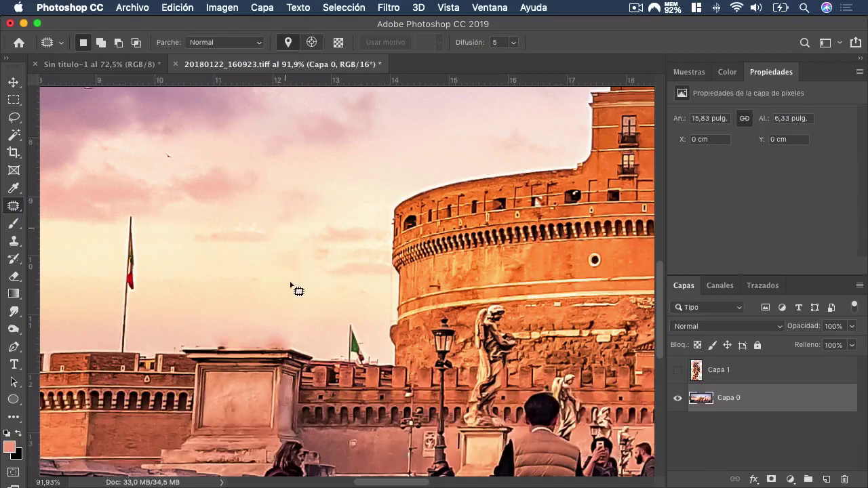
Show the statue layer again, scale it up proportionally to about 134%, and position it centred on its pedestal
{"action": "left_click", "coordinate": [677, 371]}
{"action": "left_click", "coordinate": [719, 378]}
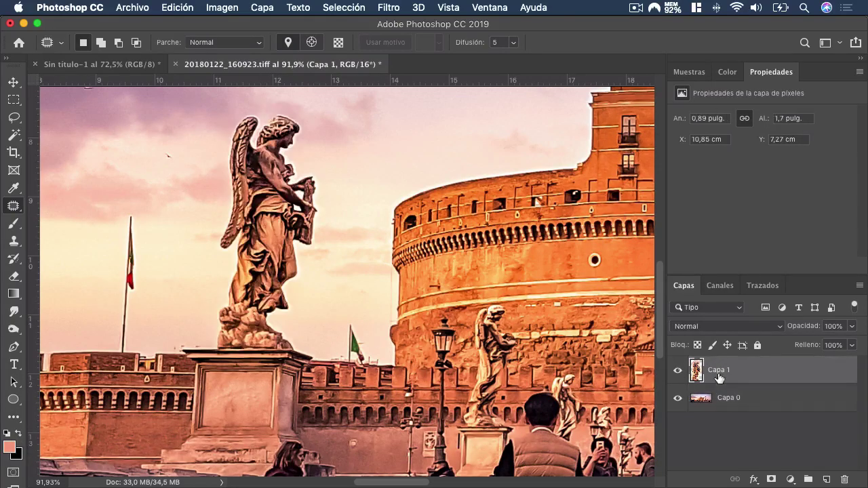
{"action": "key", "text": "super+r"}
{"action": "scroll", "coordinate": [421, 348], "scroll_direction": "down", "scroll_amount": 5}
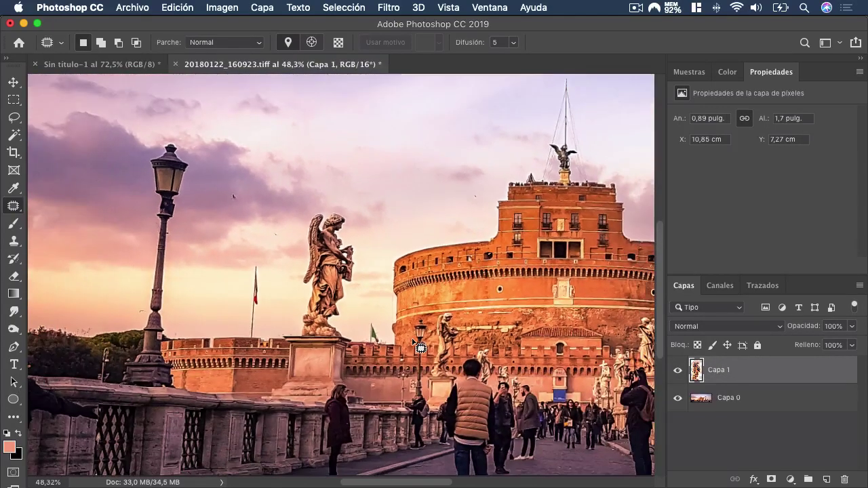
{"action": "key", "text": "super+r"}
{"action": "key", "text": "super+r"}
{"action": "key", "text": "super+t"}
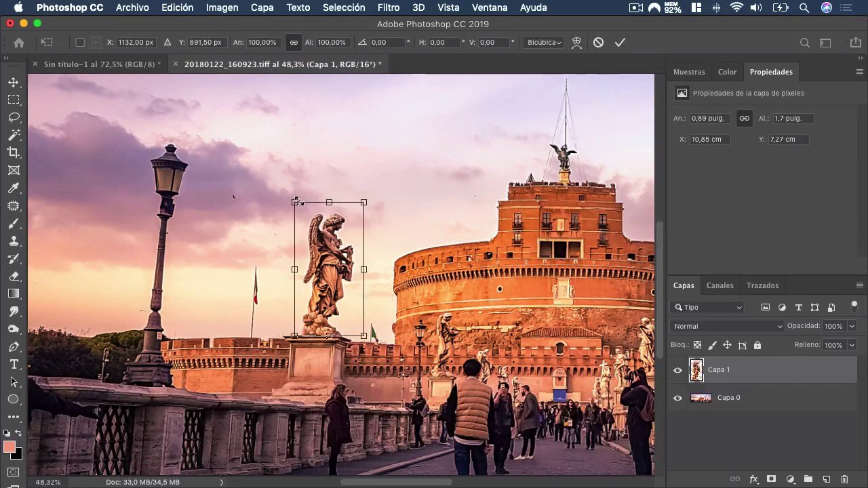
{"action": "left_click_drag", "start_coordinate": [296, 200], "coordinate": [251, 168]}
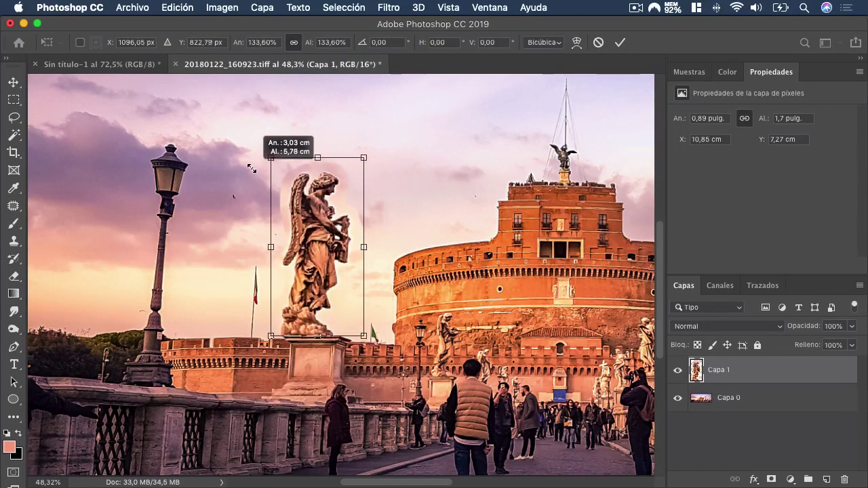
{"action": "left_click_drag", "start_coordinate": [320, 229], "coordinate": [330, 226]}
{"action": "key", "text": "Return"}
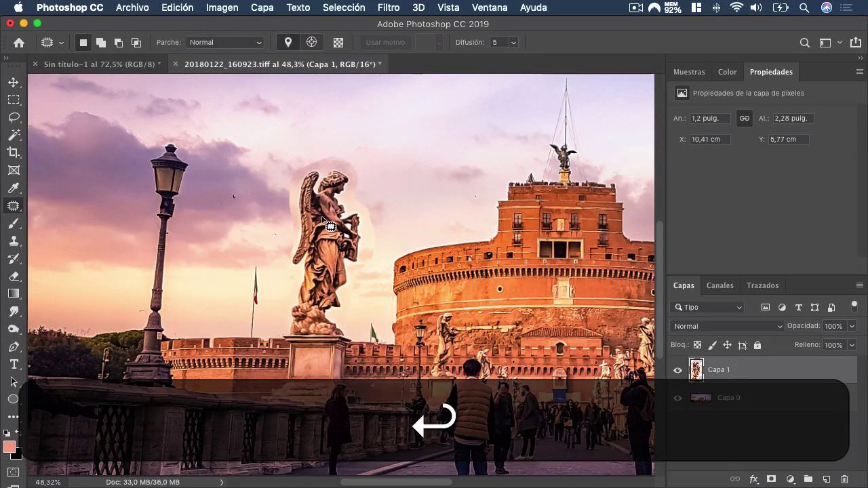
{"action": "key", "text": "v"}
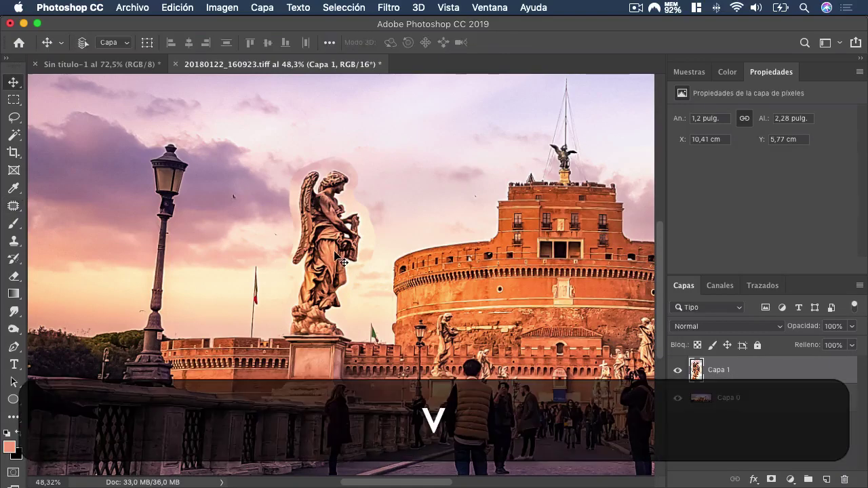
{"action": "key", "text": "Left"}
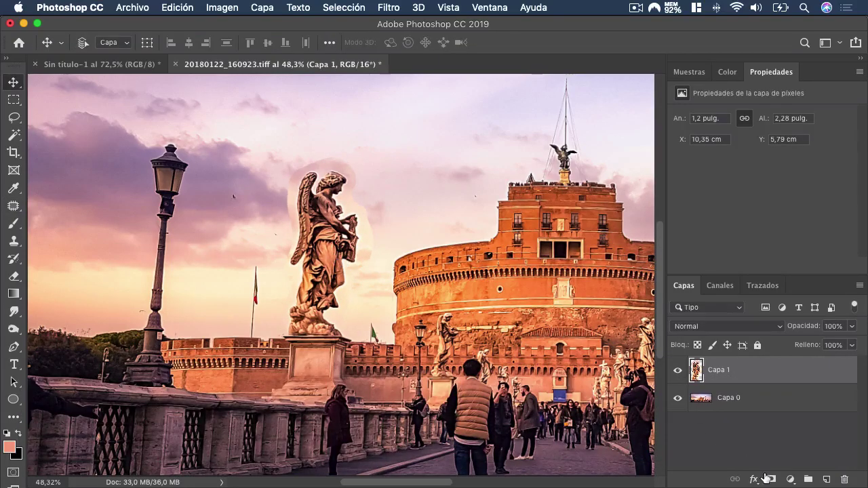
Add a layer mask to the enlarged statue and paint black around its outline to blend its edges into the sky
{"action": "left_click", "coordinate": [768, 479]}
{"action": "key", "text": "b"}
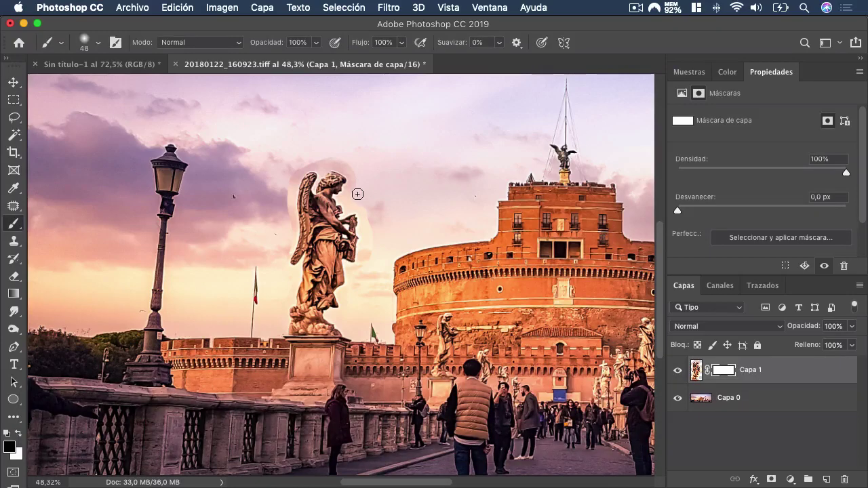
{"action": "mouse_move", "coordinate": [356, 198]}
{"action": "left_mouse_down"}
{"action": "mouse_move", "coordinate": [369, 260]}
{"action": "mouse_move", "coordinate": [337, 317]}
{"action": "left_mouse_up"}
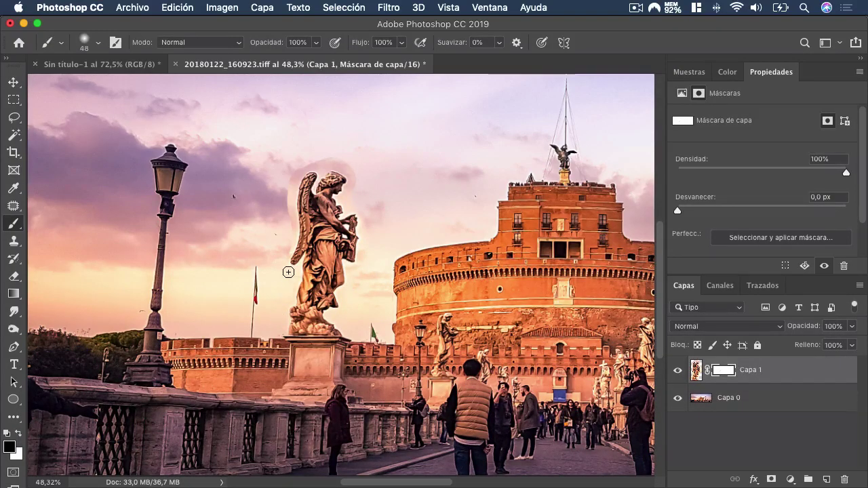
{"action": "mouse_move", "coordinate": [282, 253]}
{"action": "left_mouse_down"}
{"action": "mouse_move", "coordinate": [290, 181]}
{"action": "mouse_move", "coordinate": [299, 168]}
{"action": "mouse_move", "coordinate": [336, 158]}
{"action": "mouse_move", "coordinate": [356, 175]}
{"action": "mouse_move", "coordinate": [354, 204]}
{"action": "mouse_move", "coordinate": [354, 173]}
{"action": "mouse_move", "coordinate": [332, 159]}
{"action": "mouse_move", "coordinate": [298, 165]}
{"action": "mouse_move", "coordinate": [289, 276]}
{"action": "left_mouse_up"}
{"action": "key", "text": "super+z"}
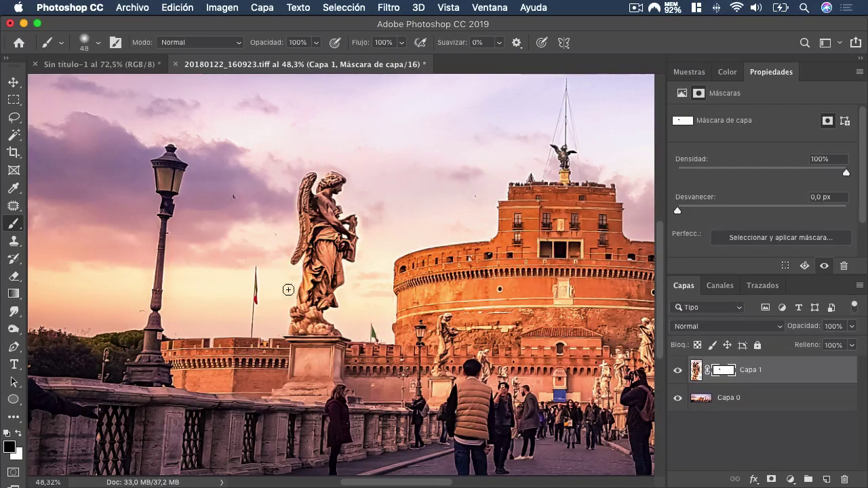
Close the 20180122_160923.tiff document, saving the changes
{"action": "scroll", "coordinate": [285, 298], "scroll_direction": "down", "scroll_amount": 5}
{"action": "scroll", "coordinate": [283, 306], "scroll_direction": "down", "scroll_amount": 1}
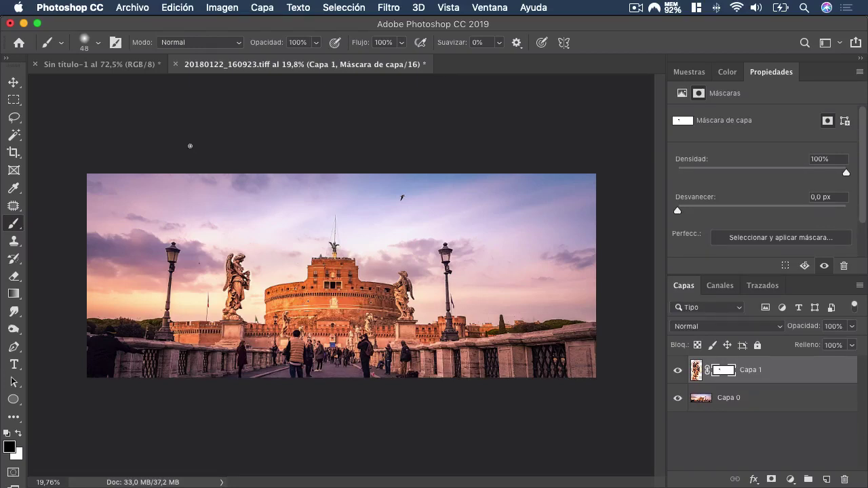
{"action": "left_click", "coordinate": [175, 65]}
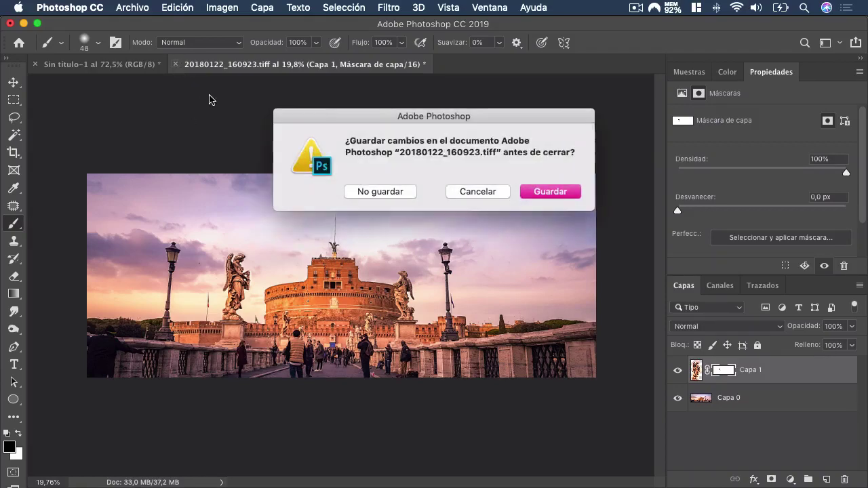
{"action": "left_click", "coordinate": [537, 194]}
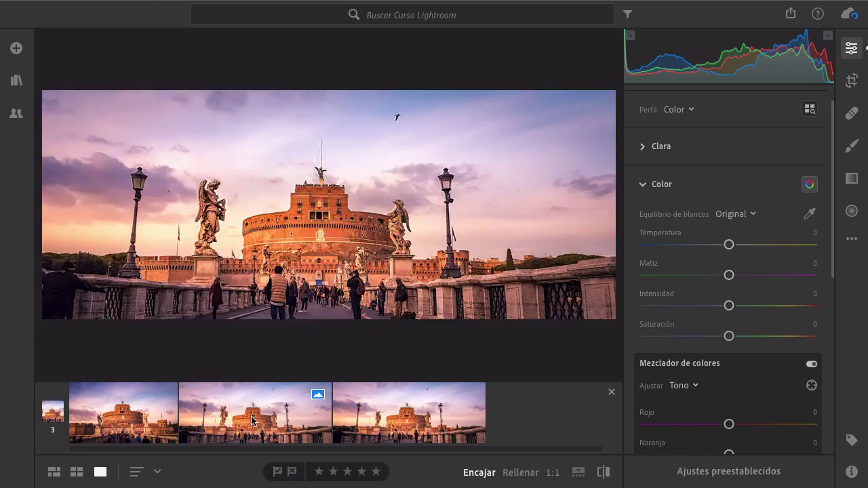
Compare the Photoshop-edited version with the earlier photo in the Lightroom stack and examine the edited version's light adjustments
{"action": "left_click", "coordinate": [255, 417]}
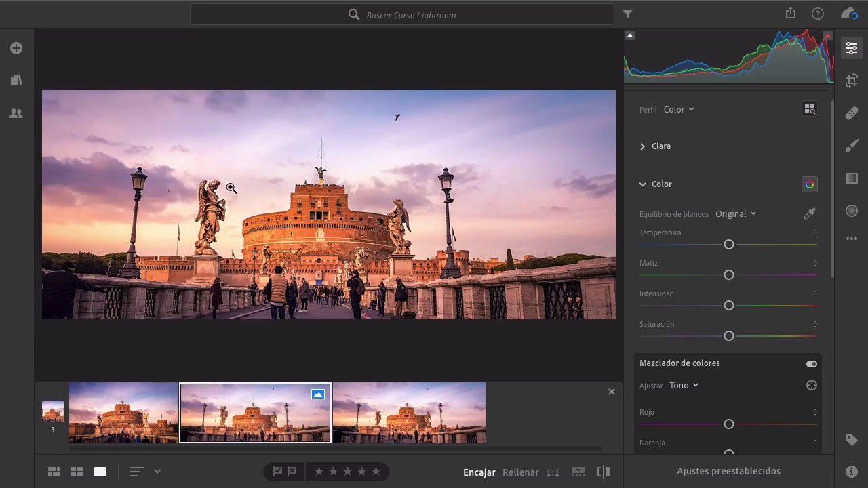
{"action": "left_click", "coordinate": [400, 413]}
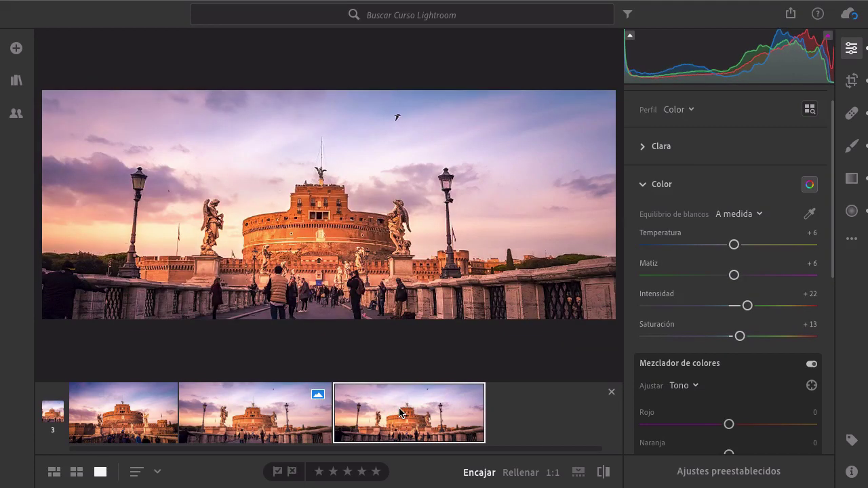
{"action": "left_click", "coordinate": [264, 406]}
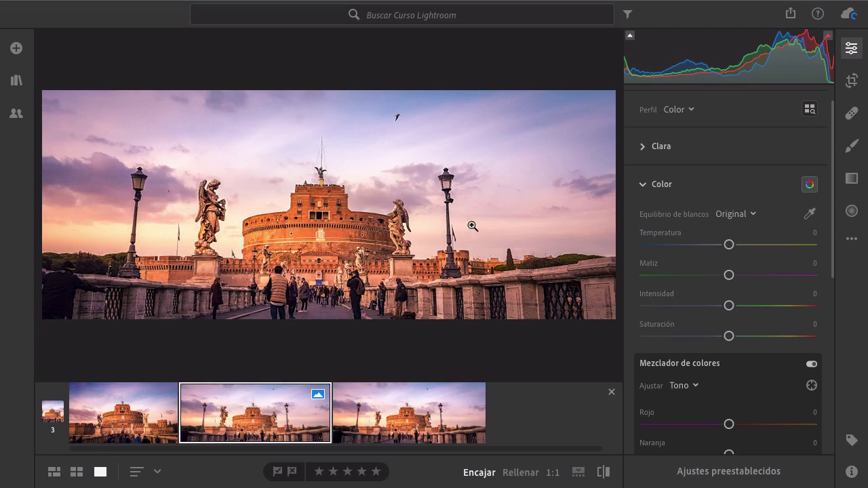
{"action": "left_click", "coordinate": [643, 148]}
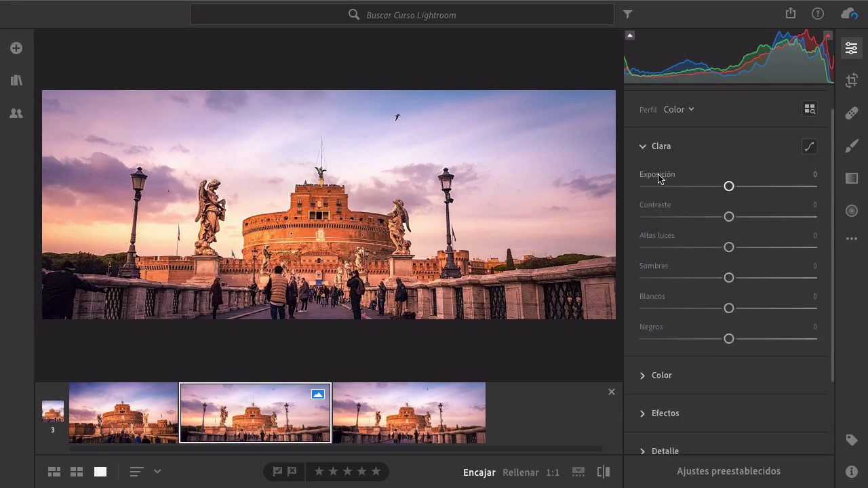
{"action": "scroll", "coordinate": [692, 217], "scroll_direction": "down", "scroll_amount": 3}
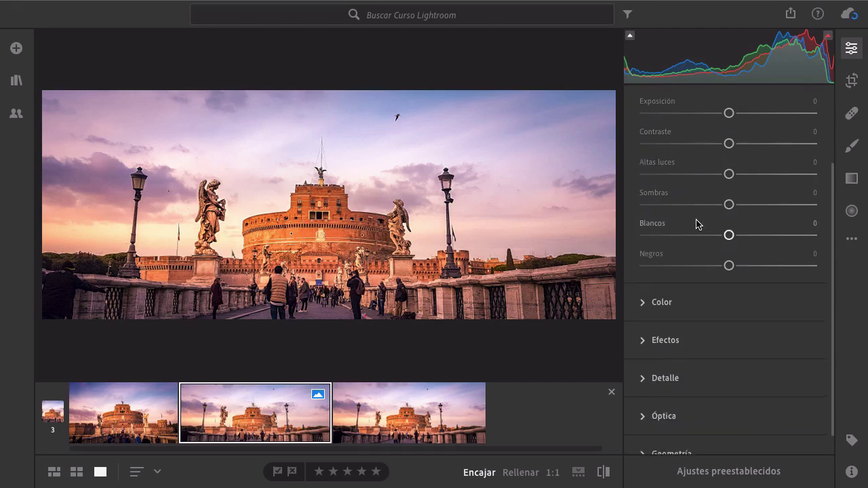
Examine the Photoshop-edited version's light, radial gradient, crop and colour settings
{"action": "scroll", "coordinate": [699, 203], "scroll_direction": "up", "scroll_amount": 2}
{"action": "scroll", "coordinate": [702, 183], "scroll_direction": "down", "scroll_amount": 2}
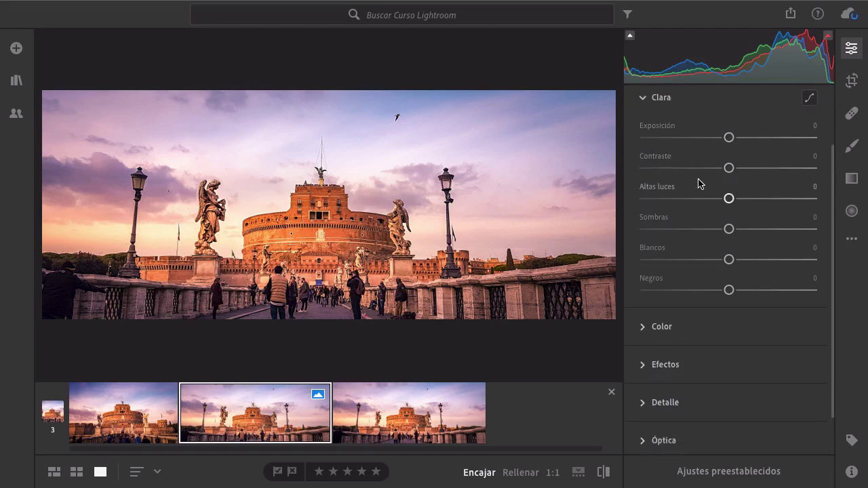
{"action": "scroll", "coordinate": [698, 183], "scroll_direction": "down", "scroll_amount": 1}
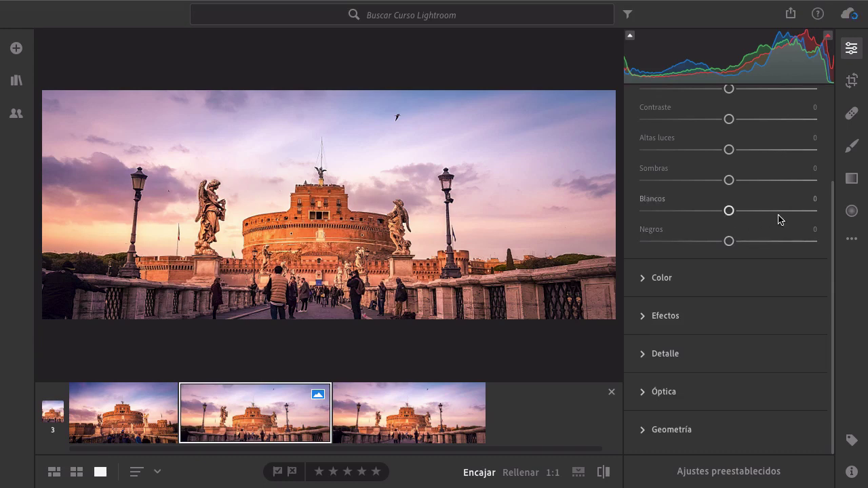
{"action": "left_click", "coordinate": [852, 212]}
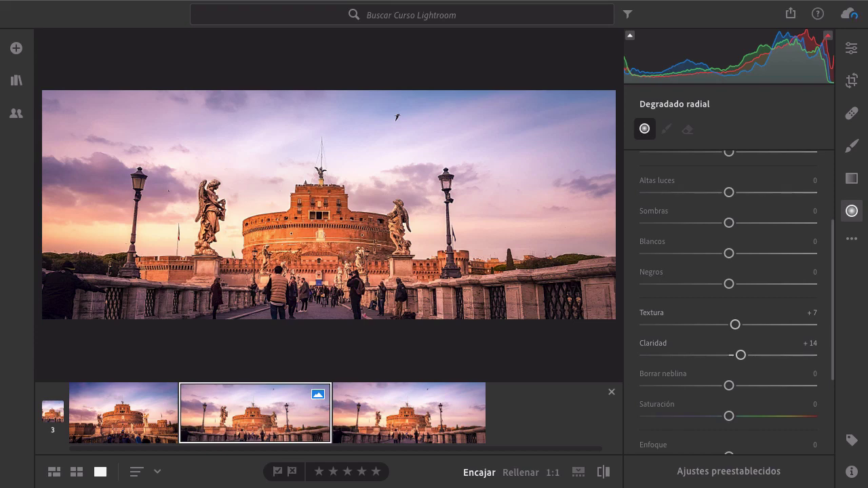
{"action": "left_click", "coordinate": [852, 80]}
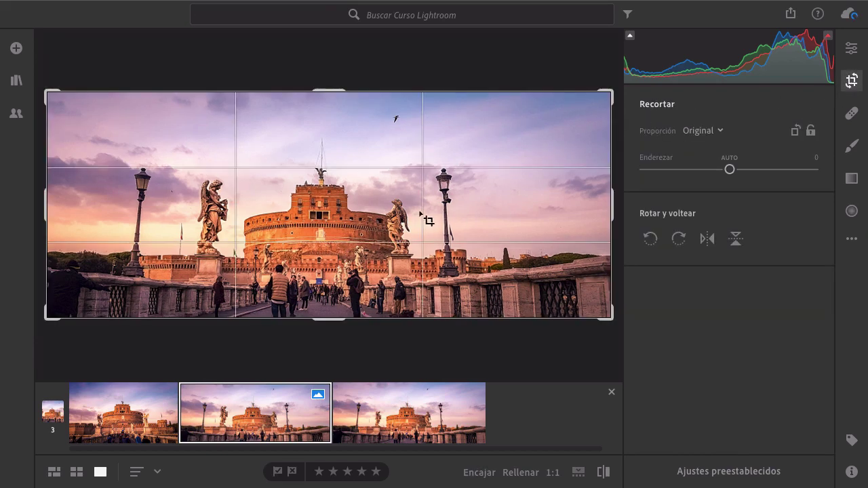
{"action": "left_click", "coordinate": [852, 47]}
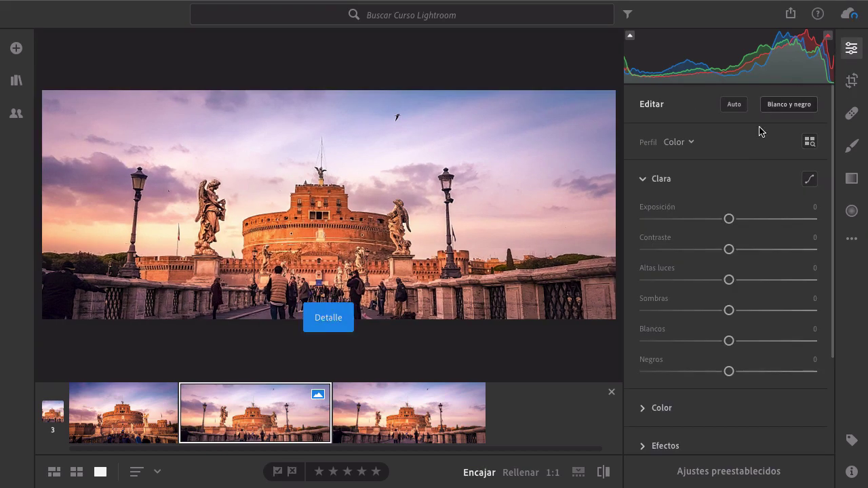
{"action": "scroll", "coordinate": [687, 252], "scroll_direction": "down", "scroll_amount": 1}
{"action": "scroll", "coordinate": [687, 251], "scroll_direction": "down", "scroll_amount": 2}
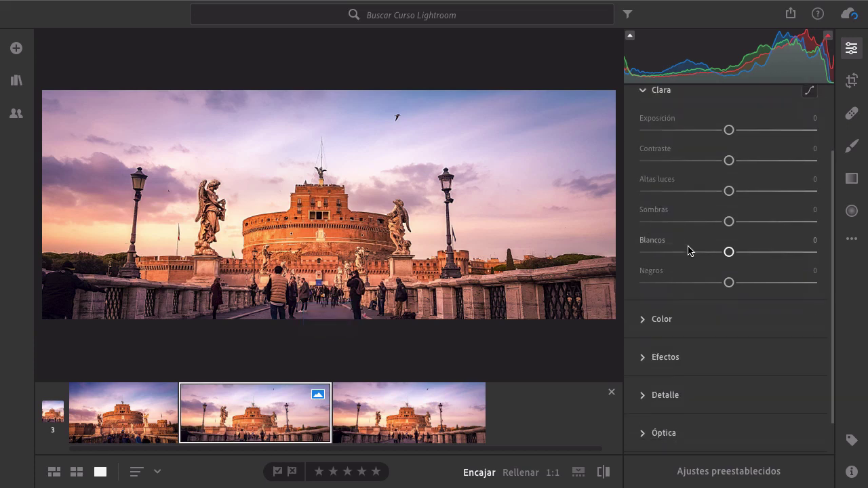
{"action": "left_click", "coordinate": [645, 324]}
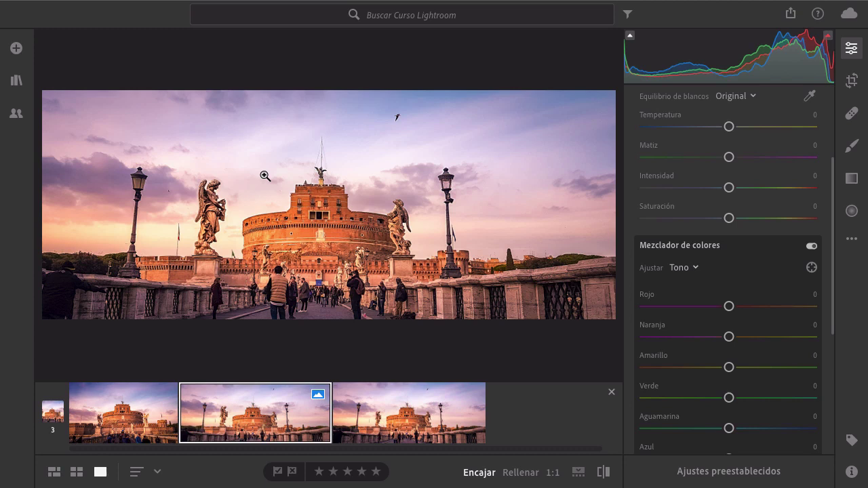
Select the earlier Lightroom version in the stack and examine its colour and light adjustments and both radial gradients
{"action": "left_click", "coordinate": [394, 408]}
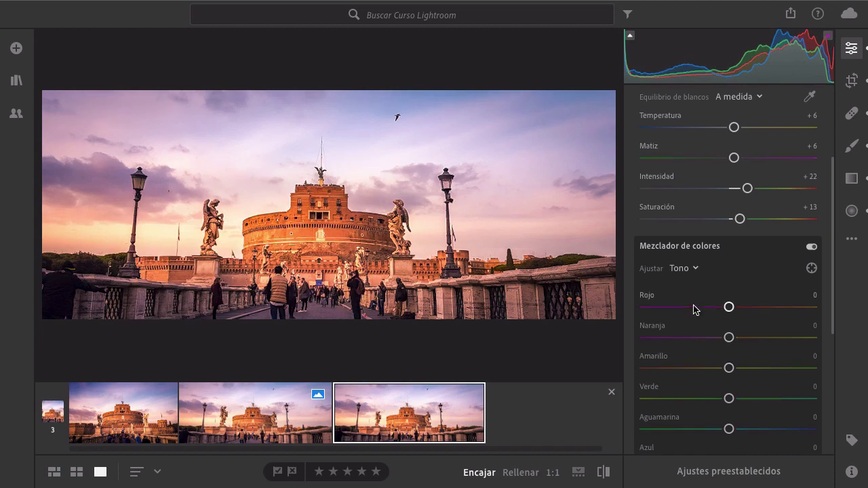
{"action": "scroll", "coordinate": [694, 309], "scroll_direction": "up", "scroll_amount": 2}
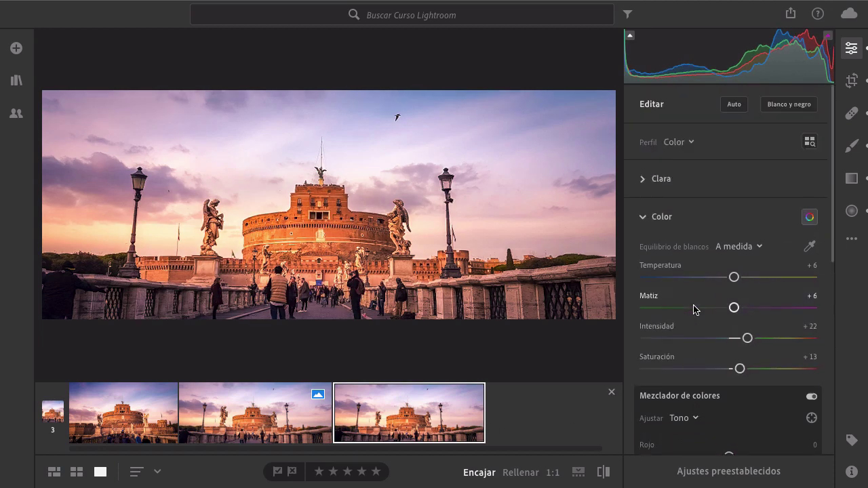
{"action": "left_click", "coordinate": [645, 178]}
{"action": "scroll", "coordinate": [697, 260], "scroll_direction": "down", "scroll_amount": 1}
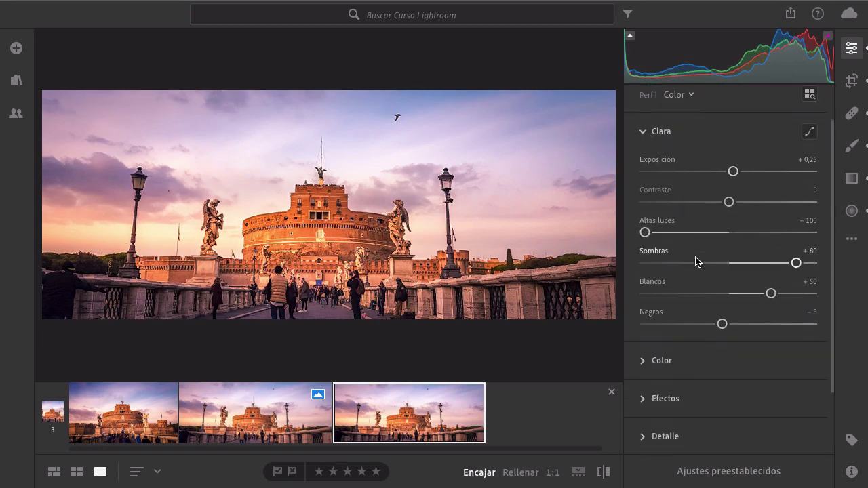
{"action": "left_click", "coordinate": [852, 211]}
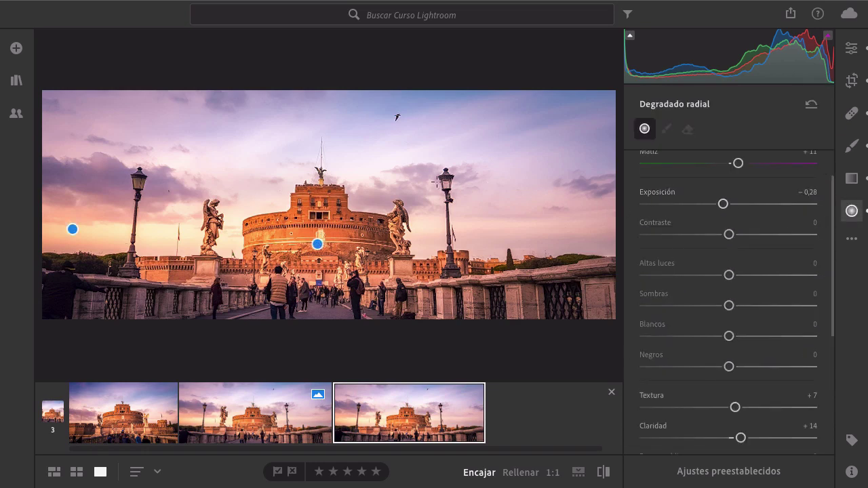
{"action": "left_click", "coordinate": [318, 243]}
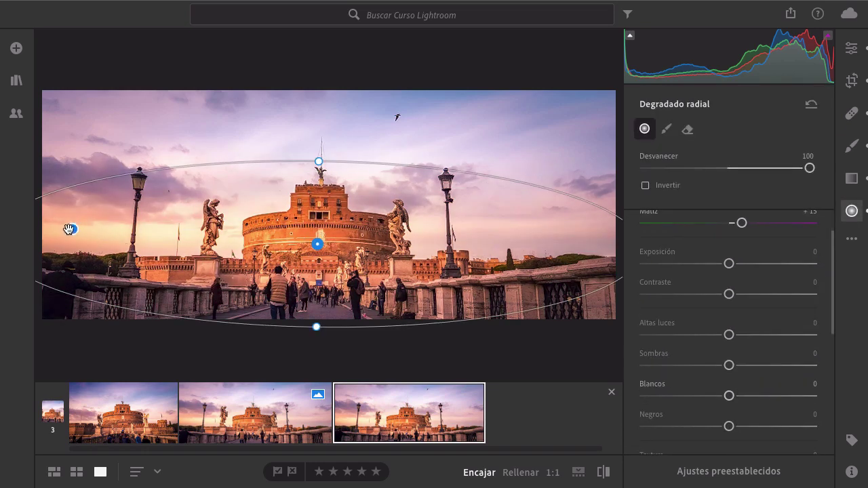
{"action": "left_click", "coordinate": [72, 229]}
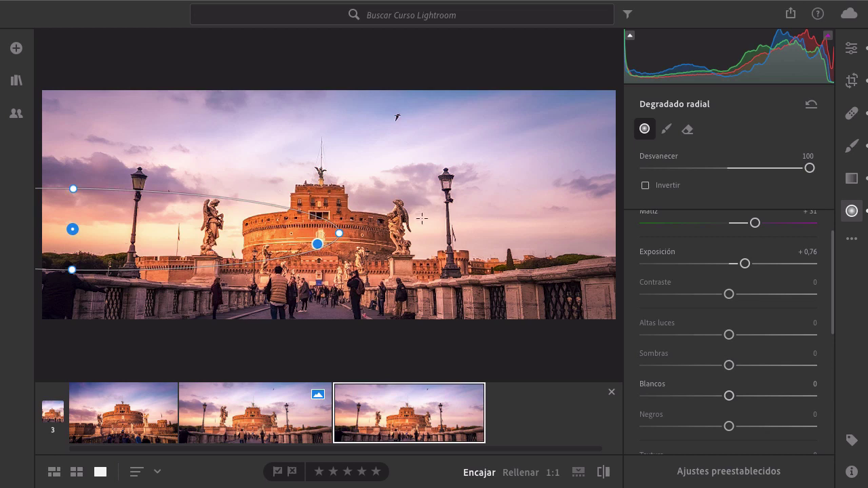
{"action": "key", "text": "ctrl+Left"}
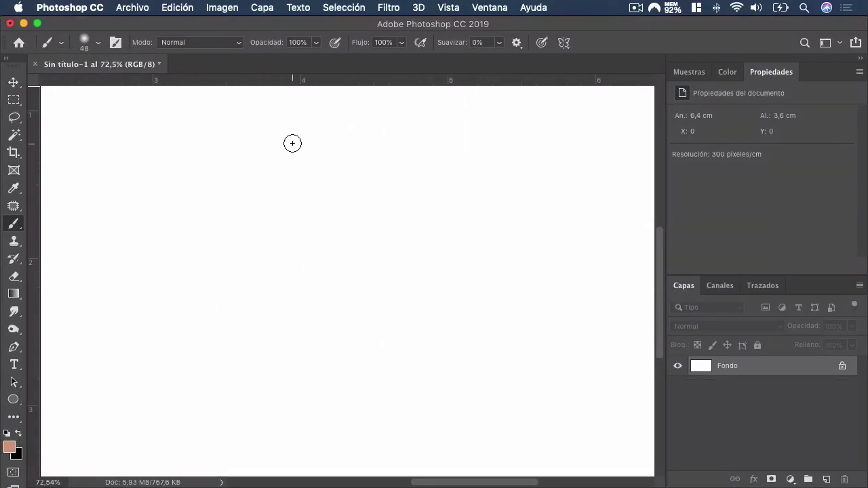
{"action": "key", "text": "ctrl+Right"}
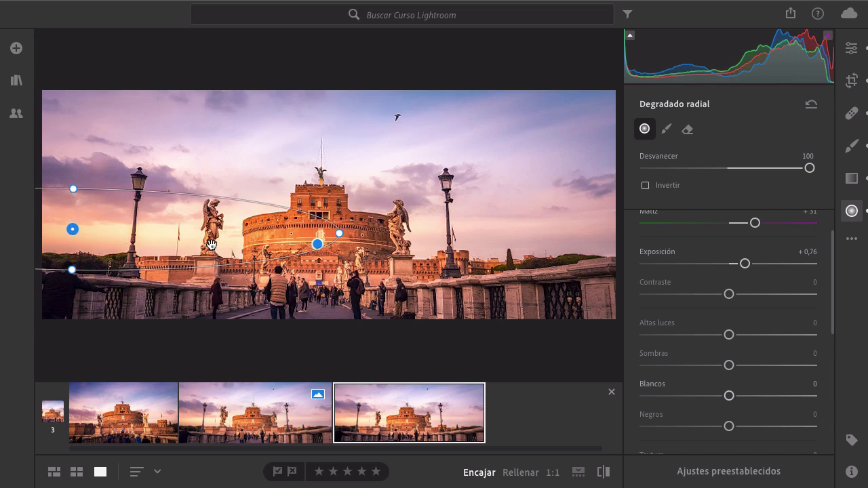
{"action": "key", "text": "ctrl+Left"}
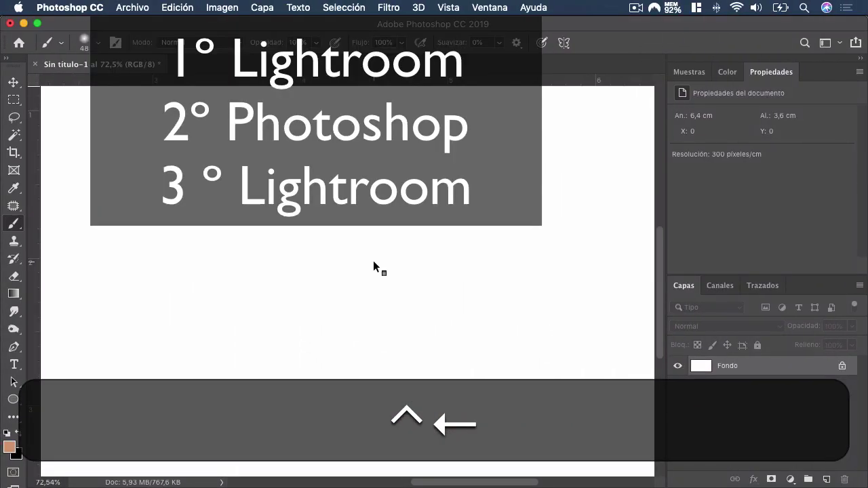
{"action": "key", "text": "ctrl+Right"}
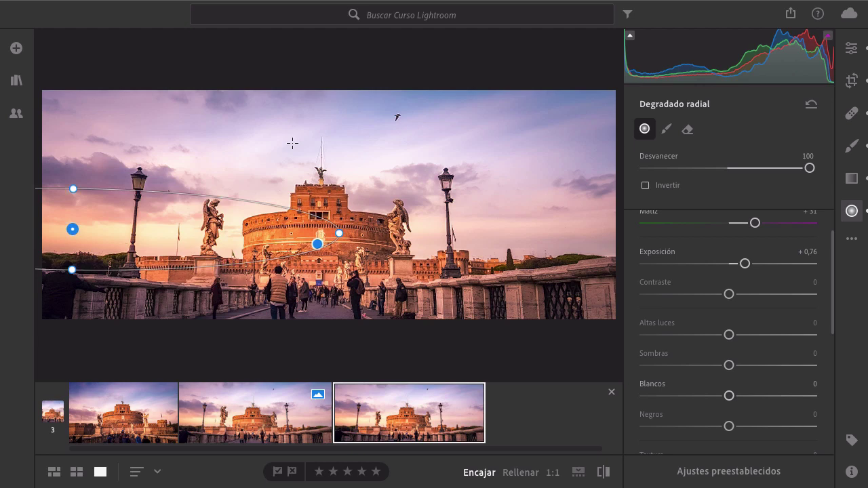
{"action": "key", "text": "ctrl+Left"}
{"action": "scroll", "coordinate": [678, 275], "scroll_direction": "up", "scroll_amount": 2}
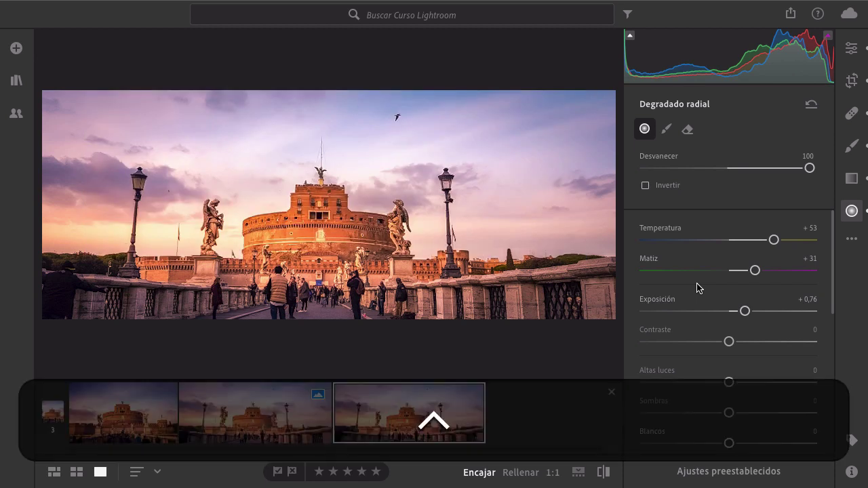
{"action": "key", "text": "ctrl+Left"}
{"action": "key", "text": "ctrl+Right"}
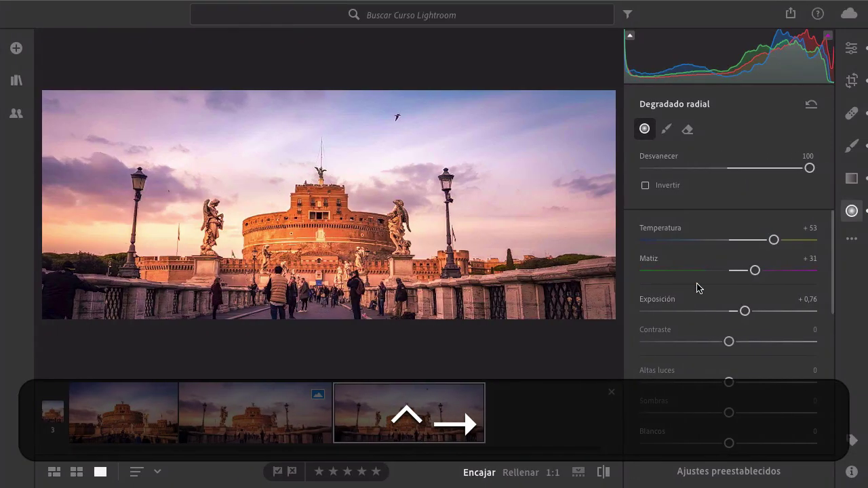
{"action": "key", "text": "ctrl+Left"}
{"action": "key", "text": "ctrl+Right"}
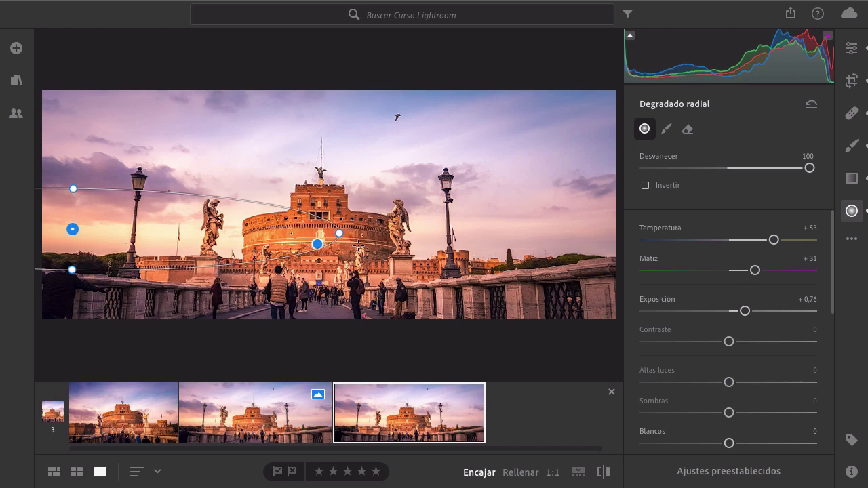
Make a copy of the earlier Lightroom version in the stack, select the copy and reset it to the original
{"action": "right_click", "coordinate": [399, 401]}
{"action": "left_click", "coordinate": [410, 407]}
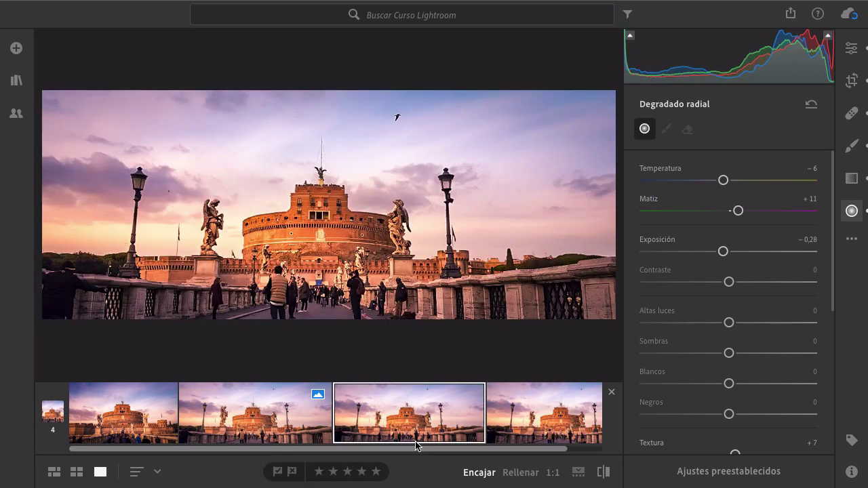
{"action": "left_click_drag", "start_coordinate": [415, 445], "coordinate": [452, 446]}
{"action": "left_click", "coordinate": [482, 419]}
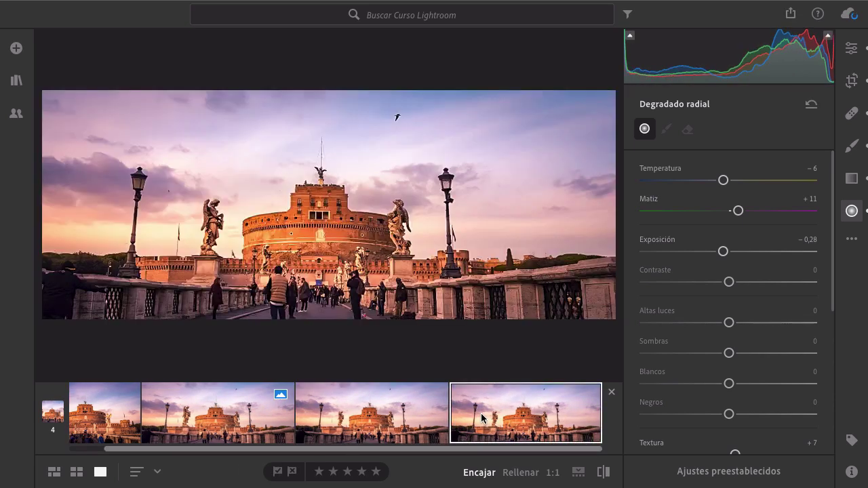
{"action": "left_click", "coordinate": [849, 242]}
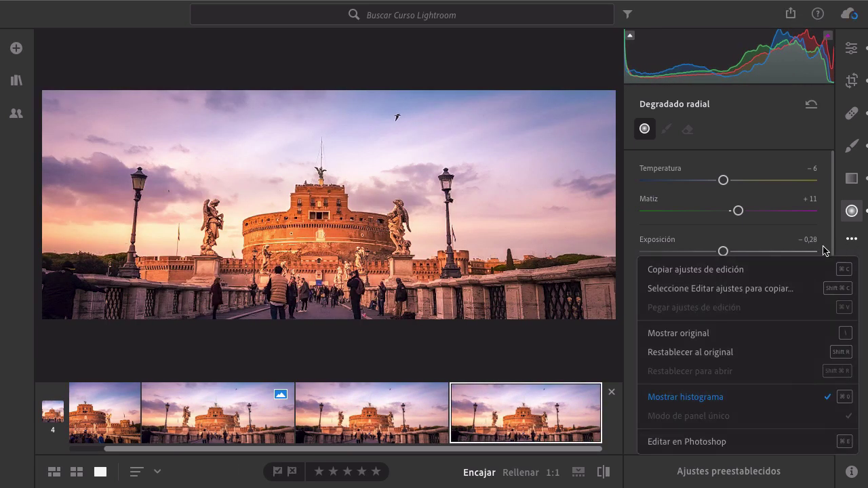
{"action": "left_click", "coordinate": [696, 352]}
Send the reset copy to Photoshop for editing
{"action": "right_click", "coordinate": [500, 406]}
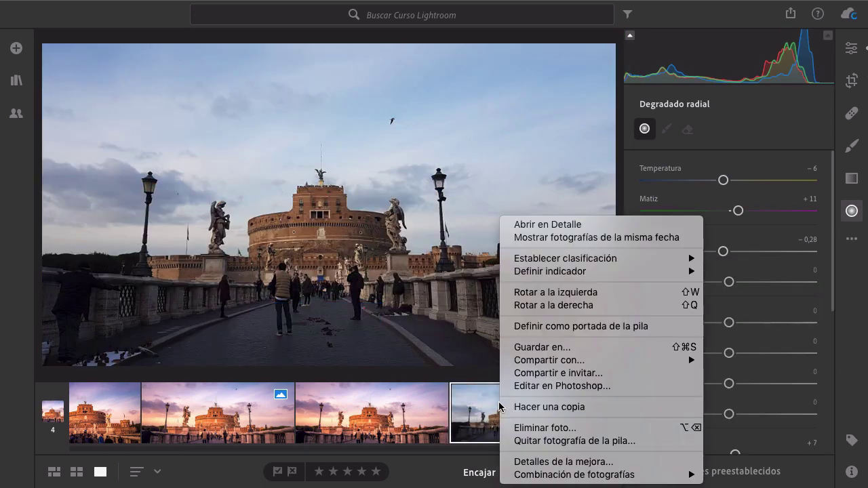
{"action": "left_click", "coordinate": [515, 386]}
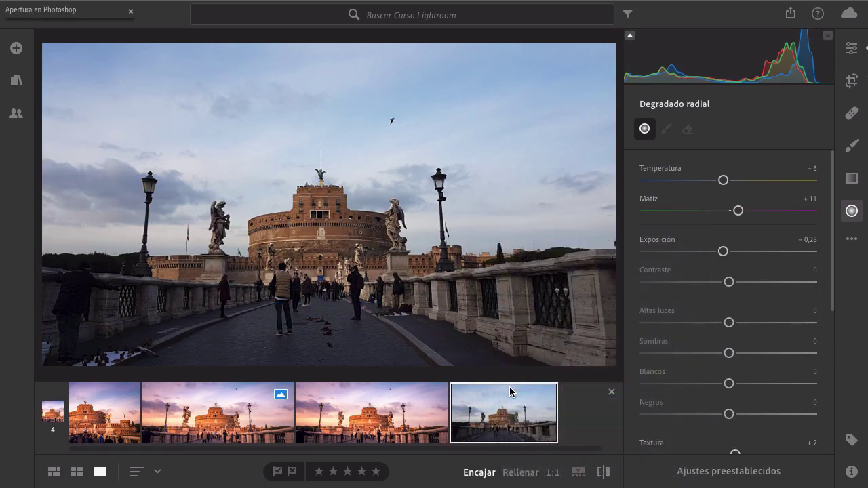
{"action": "key", "text": "Return"}
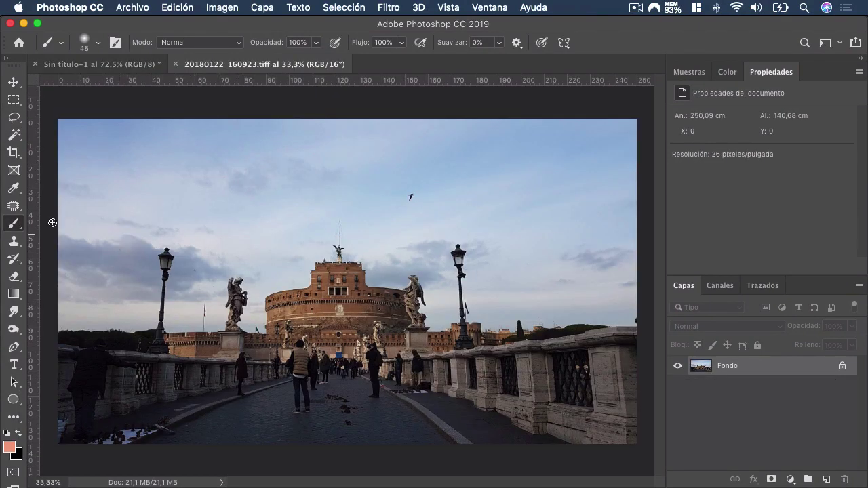
Remove the bird from the sky with the Patch tool and close 20180122_160923.tiff, saving the changes
{"action": "left_click", "coordinate": [13, 205]}
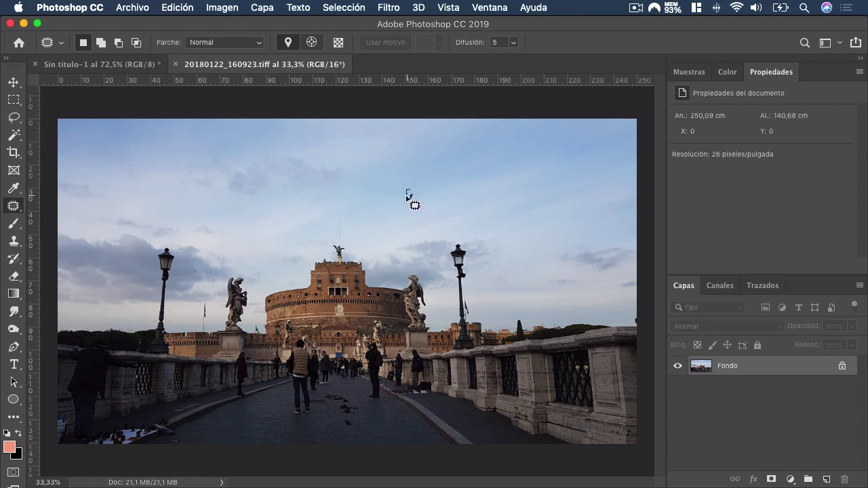
{"action": "left_click_drag", "start_coordinate": [407, 195], "coordinate": [386, 201]}
{"action": "key", "text": "super+d"}
{"action": "key", "text": "super+w"}
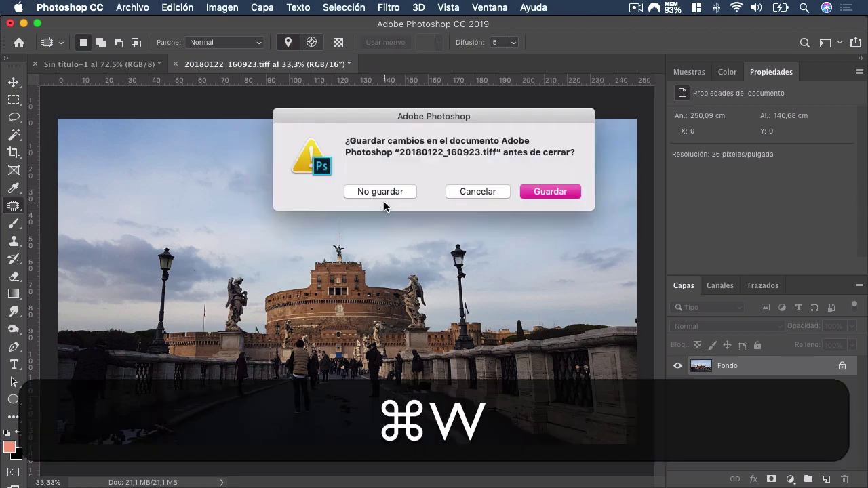
{"action": "left_click", "coordinate": [525, 192]}
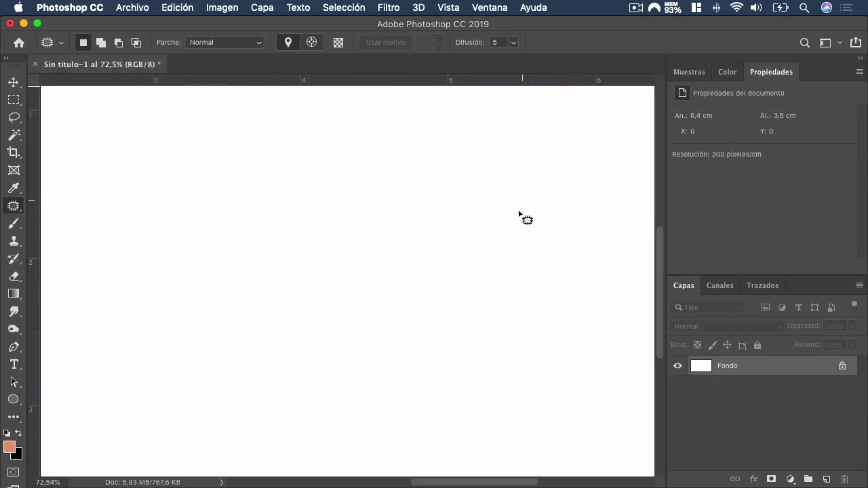
Switch back to Lightroom and view the new bird-free version in the photo stack
{"action": "key", "text": "ctrl+Right"}
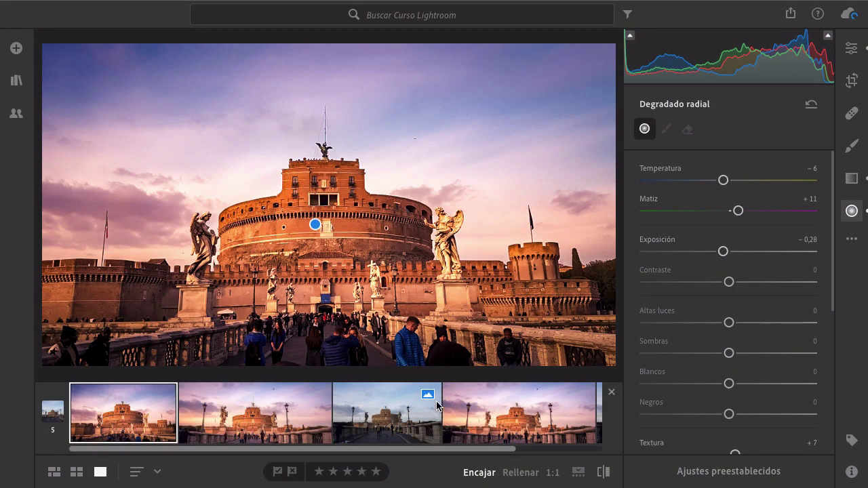
{"action": "scroll", "coordinate": [407, 414], "scroll_direction": "right", "scroll_amount": 3}
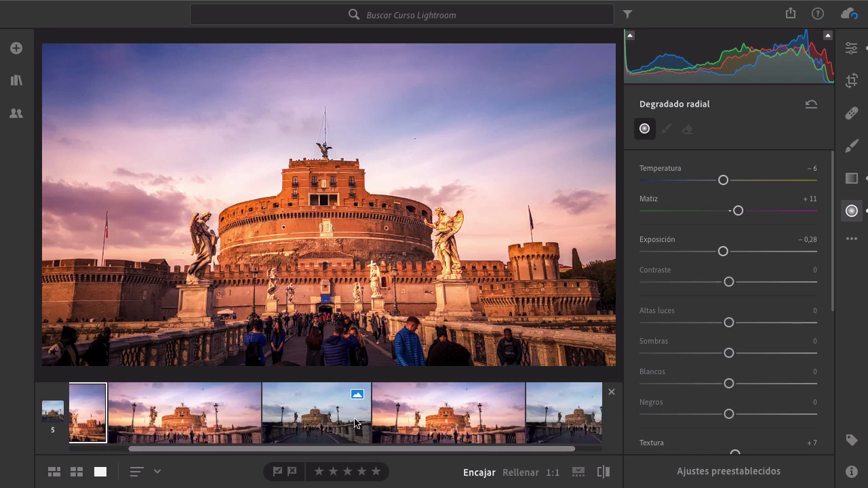
{"action": "left_click", "coordinate": [356, 422]}
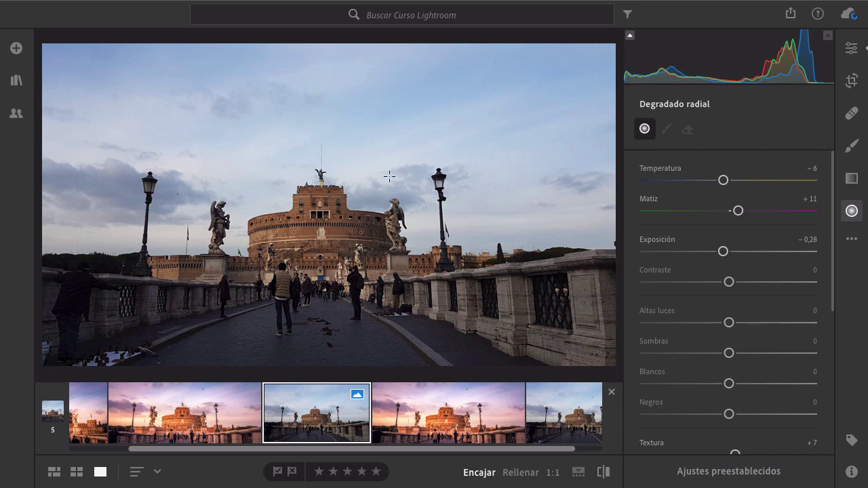
Select the edited sunset-toned version with the bird, just before the bird-free version in the photo stack
{"action": "left_click", "coordinate": [237, 398]}
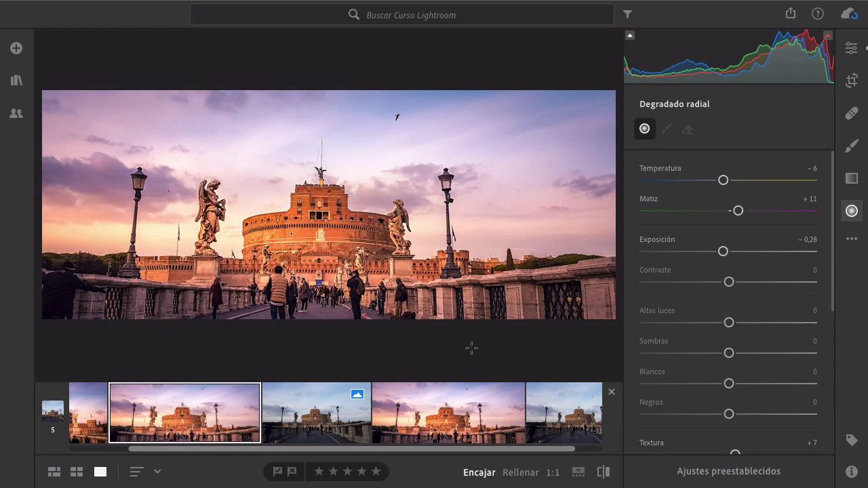
{"action": "left_click", "coordinate": [850, 241]}
{"action": "left_click", "coordinate": [847, 242]}
Check which Herramientas adjustments a new preset can include, and cancel the preset creation
{"action": "left_click", "coordinate": [705, 472]}
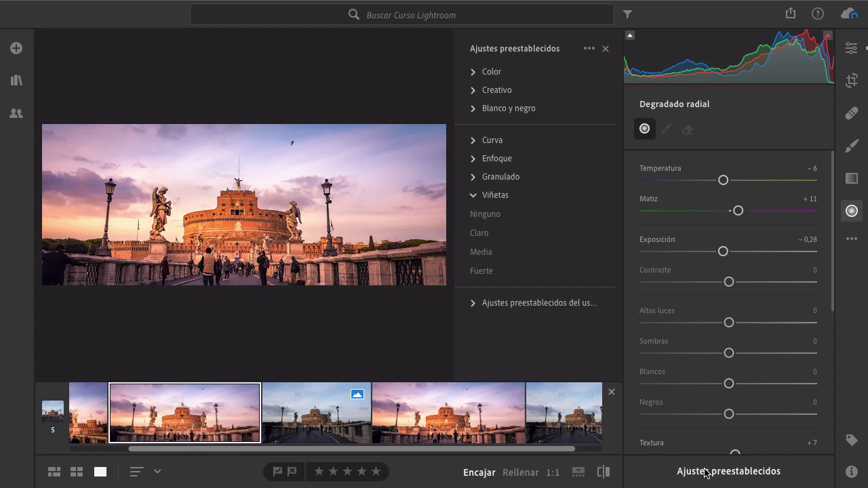
{"action": "left_click", "coordinate": [589, 48]}
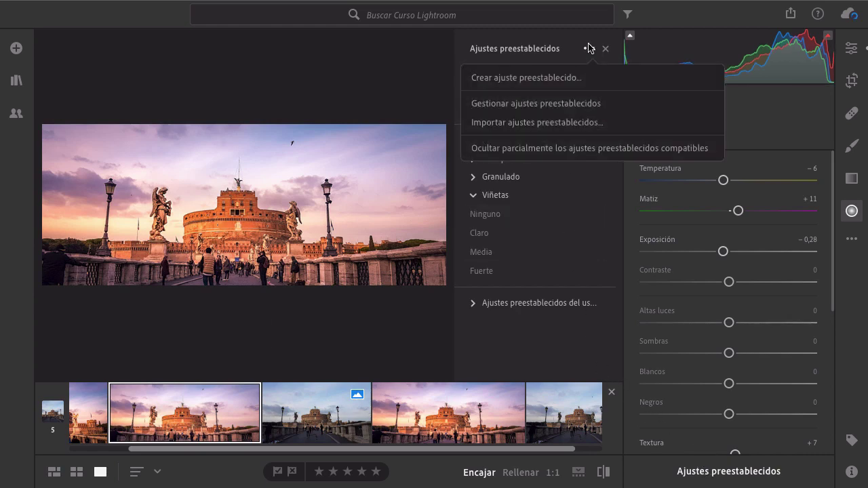
{"action": "left_click", "coordinate": [569, 78]}
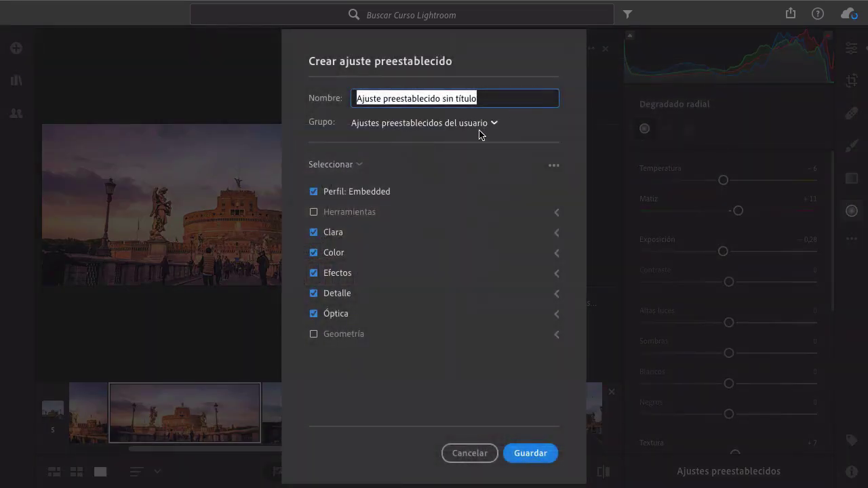
{"action": "left_click", "coordinate": [556, 213]}
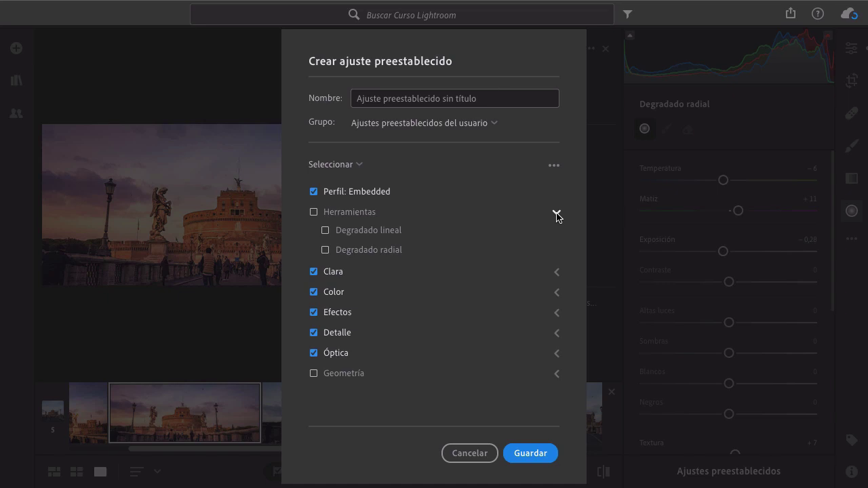
{"action": "left_click", "coordinate": [557, 215]}
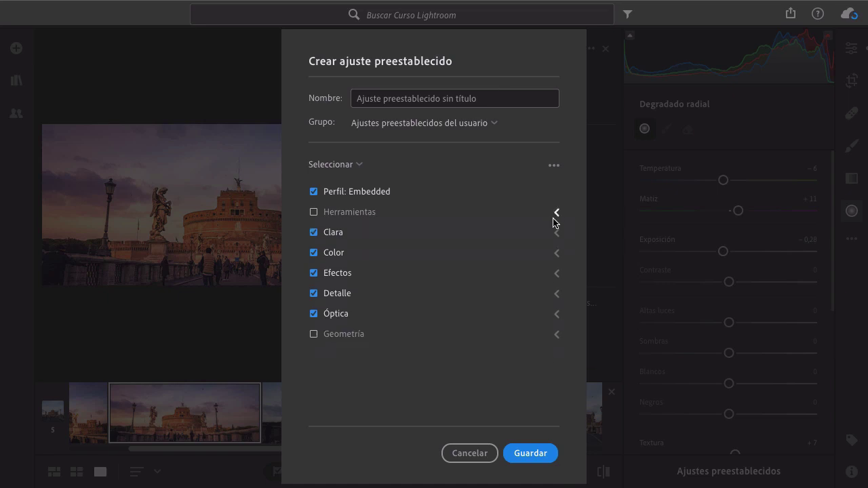
{"action": "left_click", "coordinate": [464, 452]}
Copy the selected version's edit settings, including all Herramientas options and Geometría alongside the default groups
{"action": "left_click", "coordinate": [852, 241]}
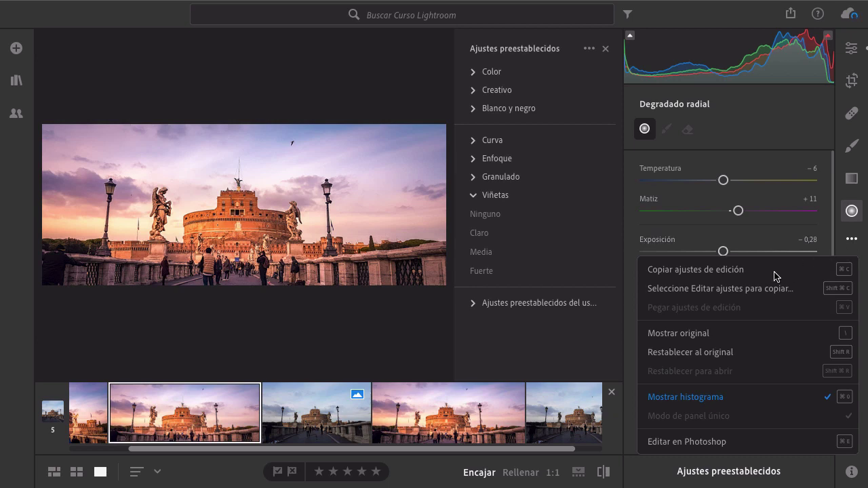
{"action": "left_click", "coordinate": [753, 290]}
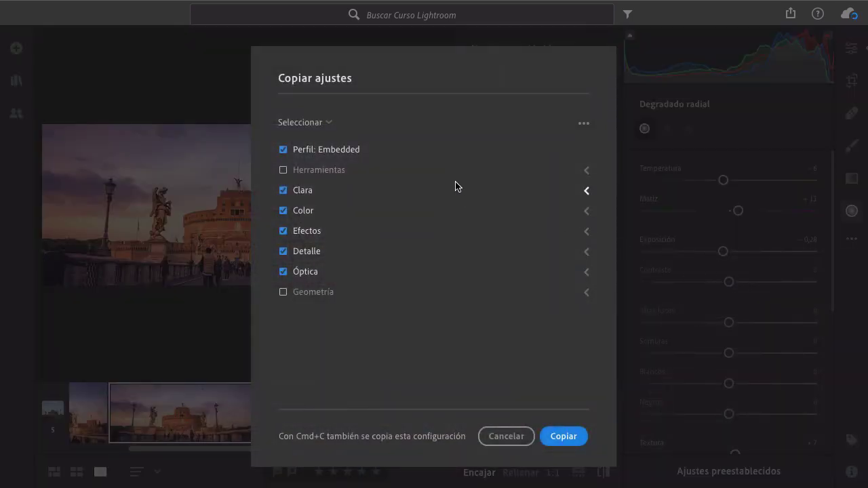
{"action": "left_click", "coordinate": [587, 171]}
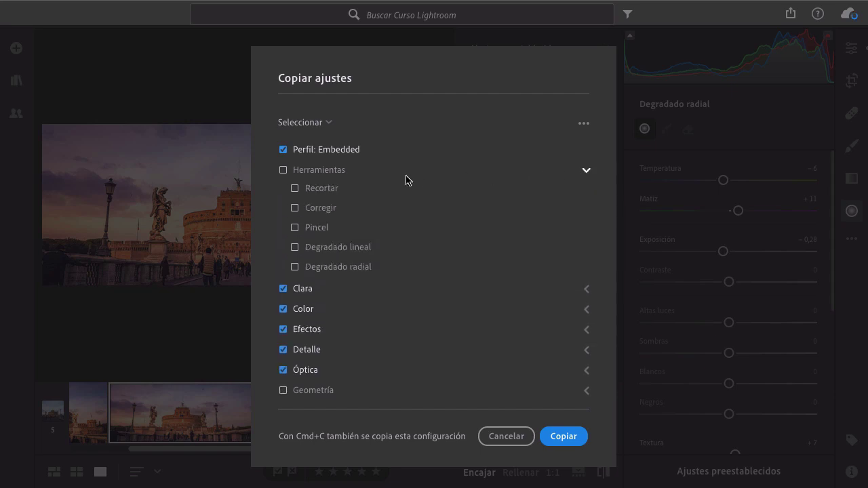
{"action": "left_click", "coordinate": [283, 170]}
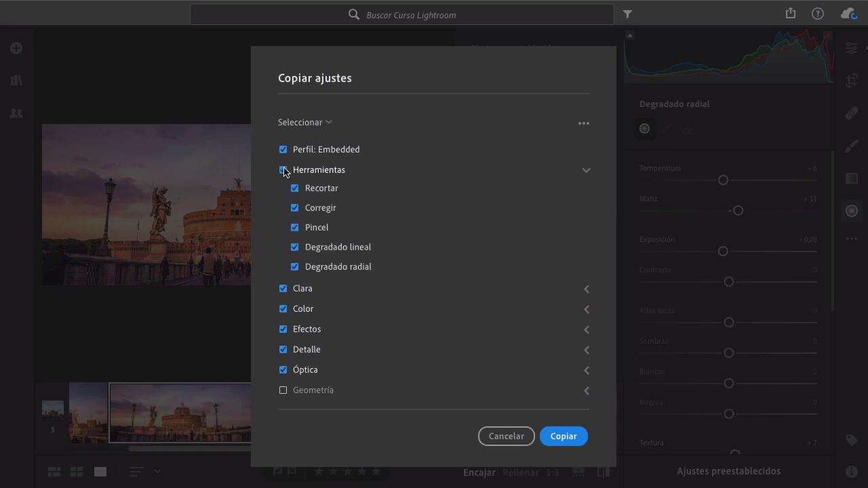
{"action": "left_click", "coordinate": [283, 390]}
{"action": "left_click", "coordinate": [557, 436]}
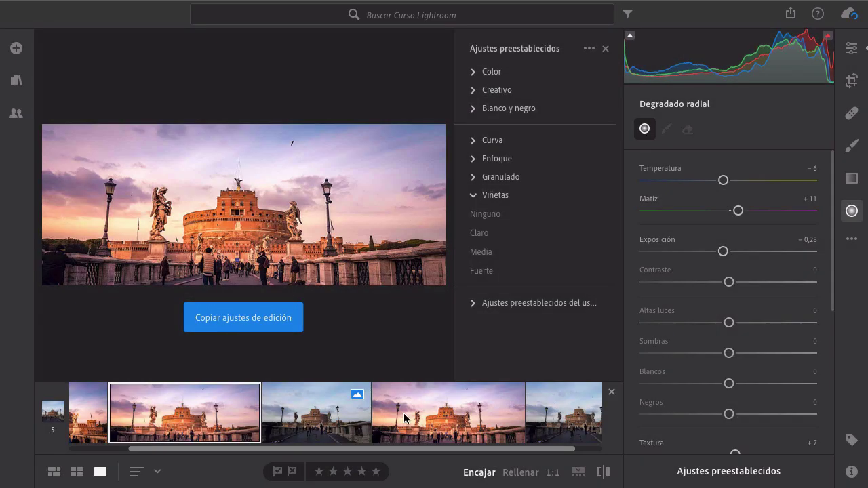
Paste the copied edit settings onto the bird-free version in the stack and close the presets list
{"action": "left_click", "coordinate": [362, 415]}
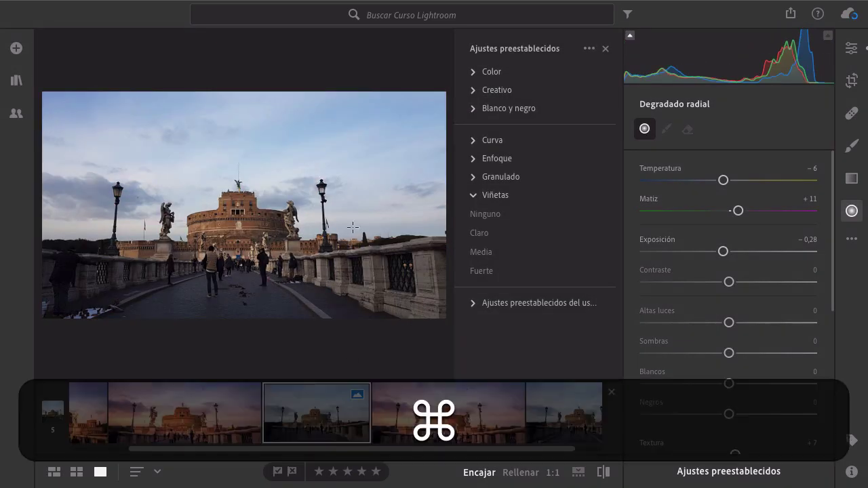
{"action": "key", "text": "super+v"}
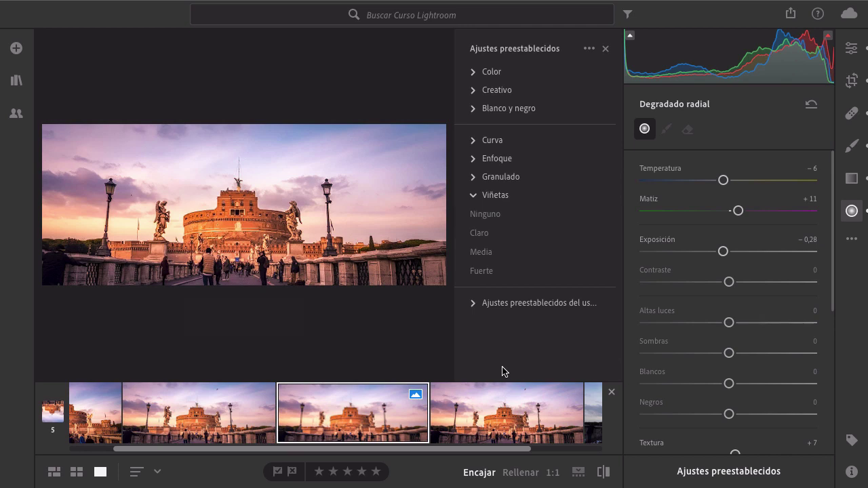
{"action": "left_click", "coordinate": [606, 49]}
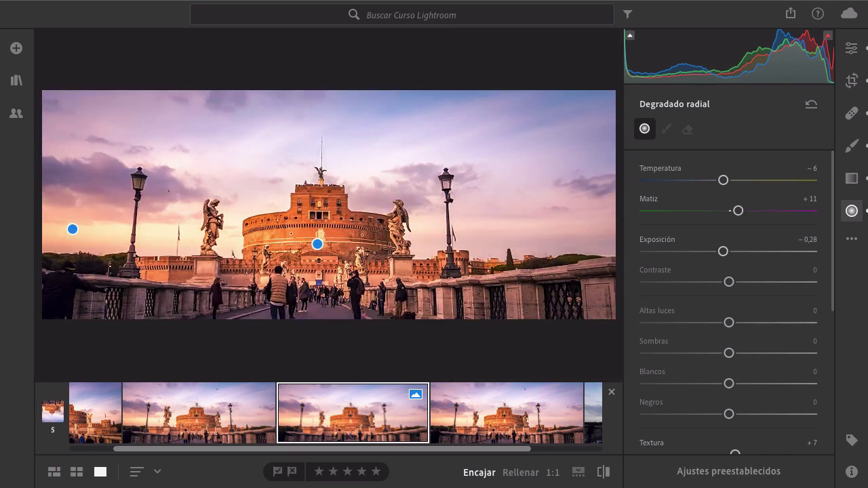